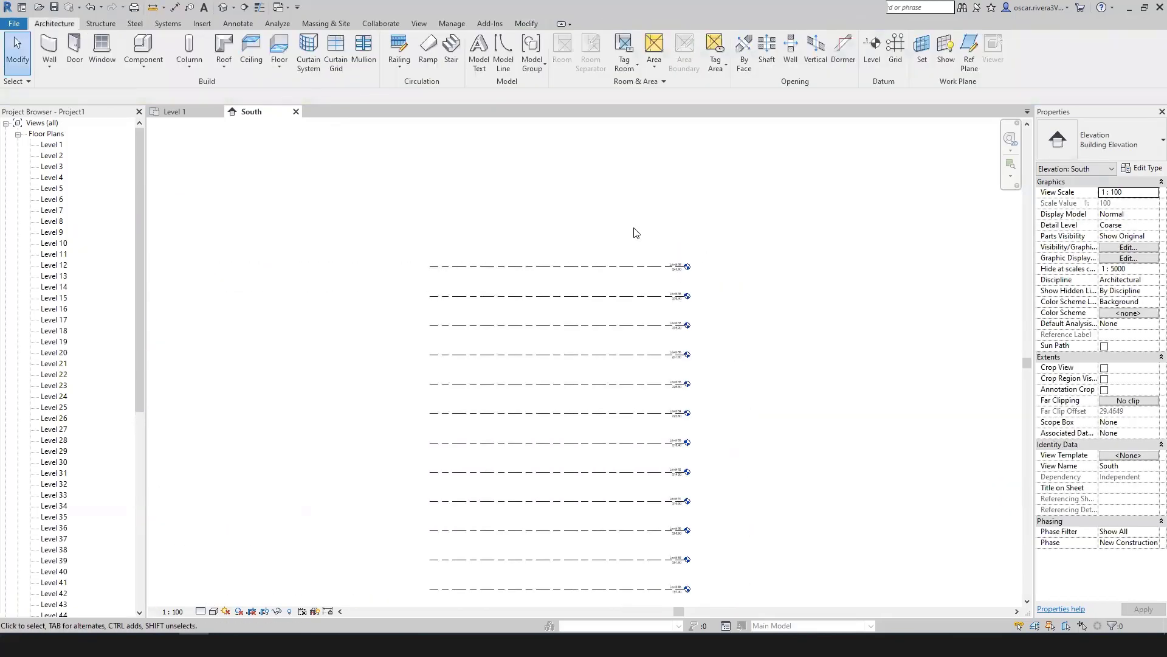
Step: Start drawing a reference plane (RP) in the South elevation to lay out the tower mass
key(r)
key(p)
click(403, 520)
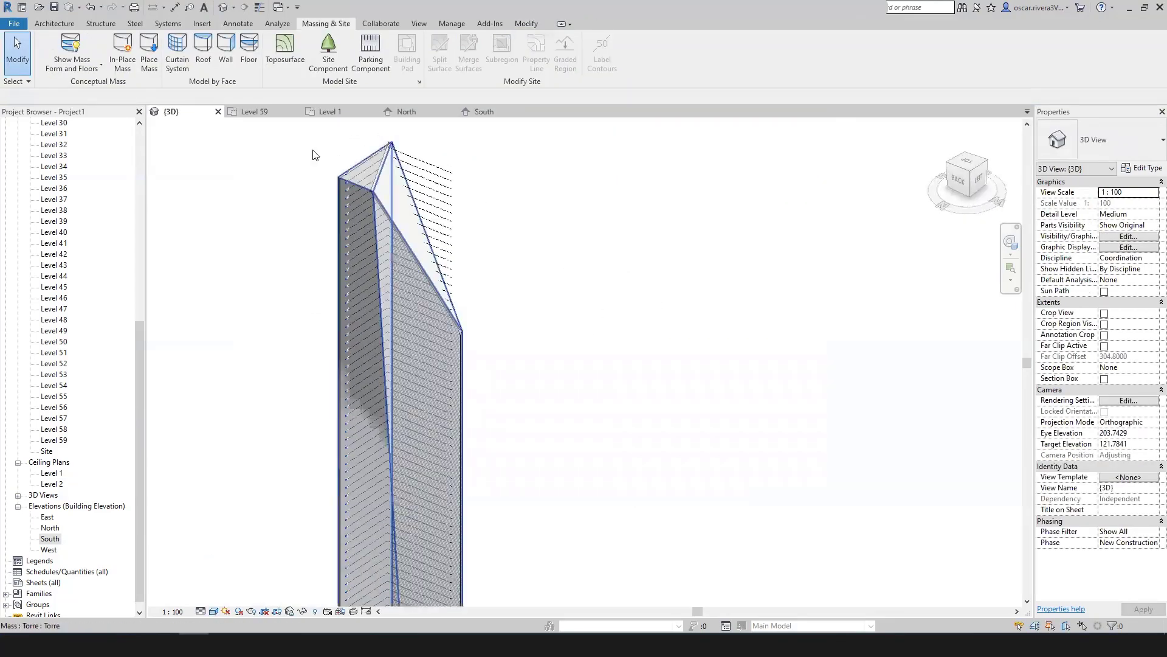
Step: Orbit and zoom the tower mass to view it from the front-right
mouse_move(316, 155)
shift+middle_down()
mouse_move(295, 419)
mouse_move(724, 383)
shift+middle_up()
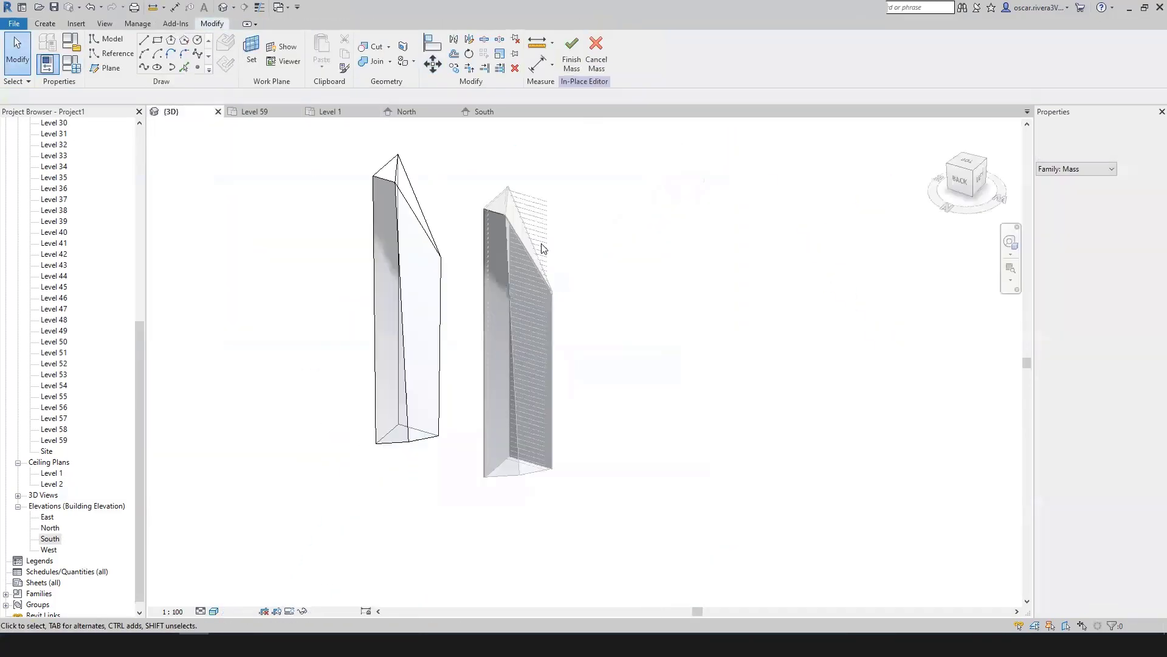
scroll(399, 227, up, 3)
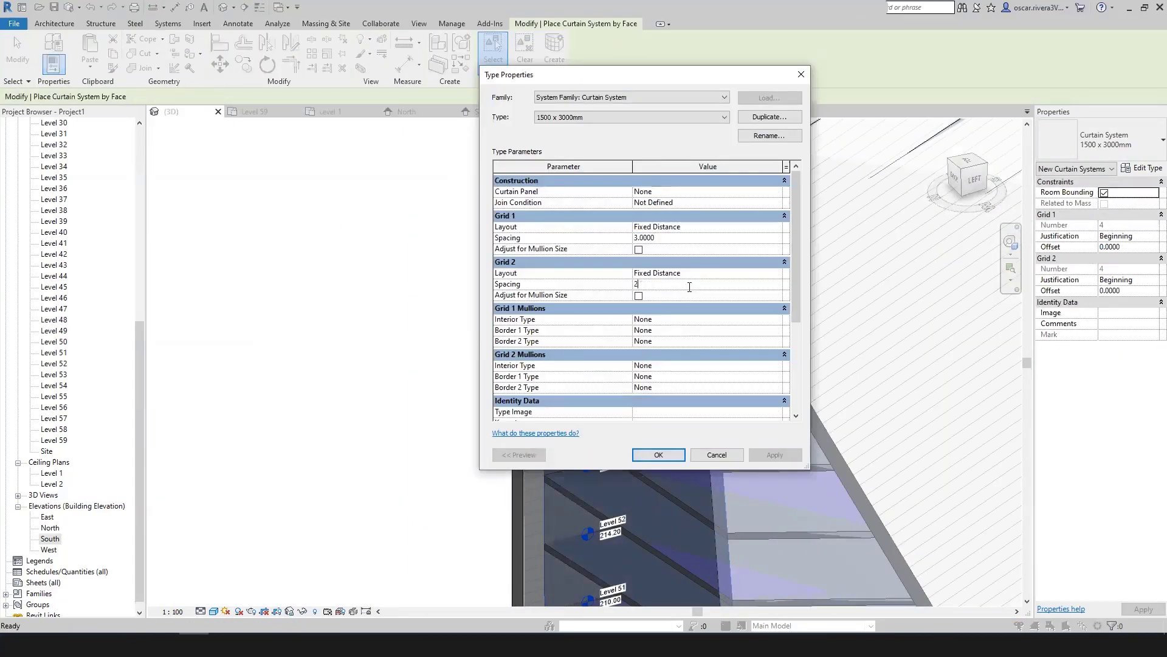
Step: Confirm the curtain system grid settings and orbit around the newly clad tower
click(675, 456)
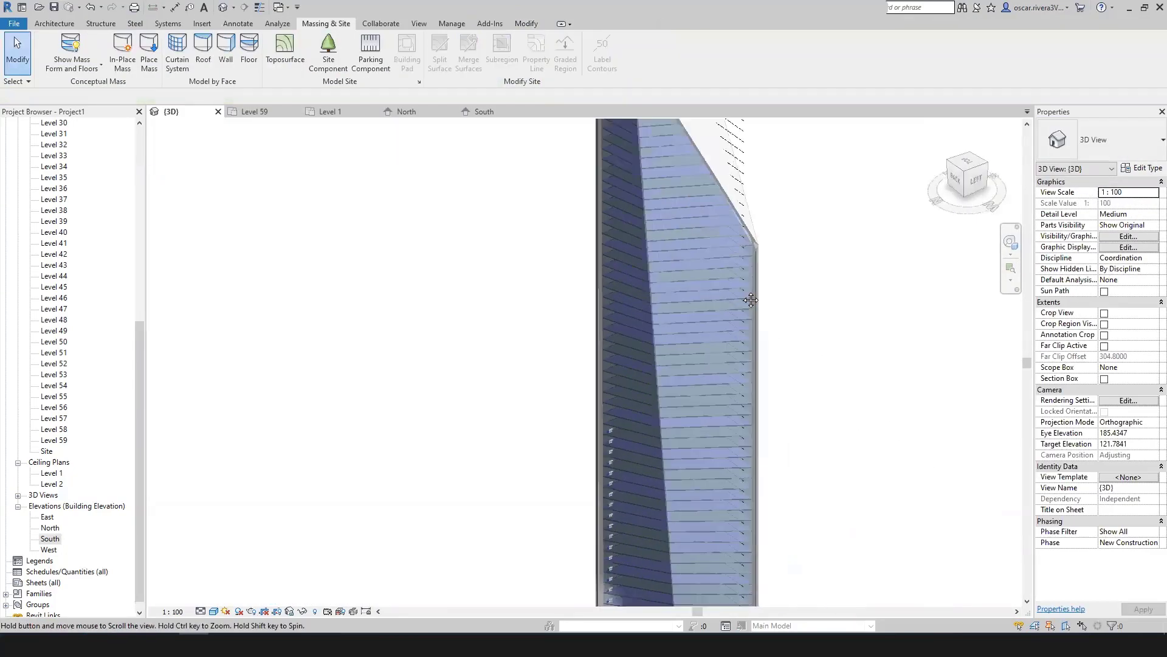
shift+middle_drag(391, 364, 965, 320)
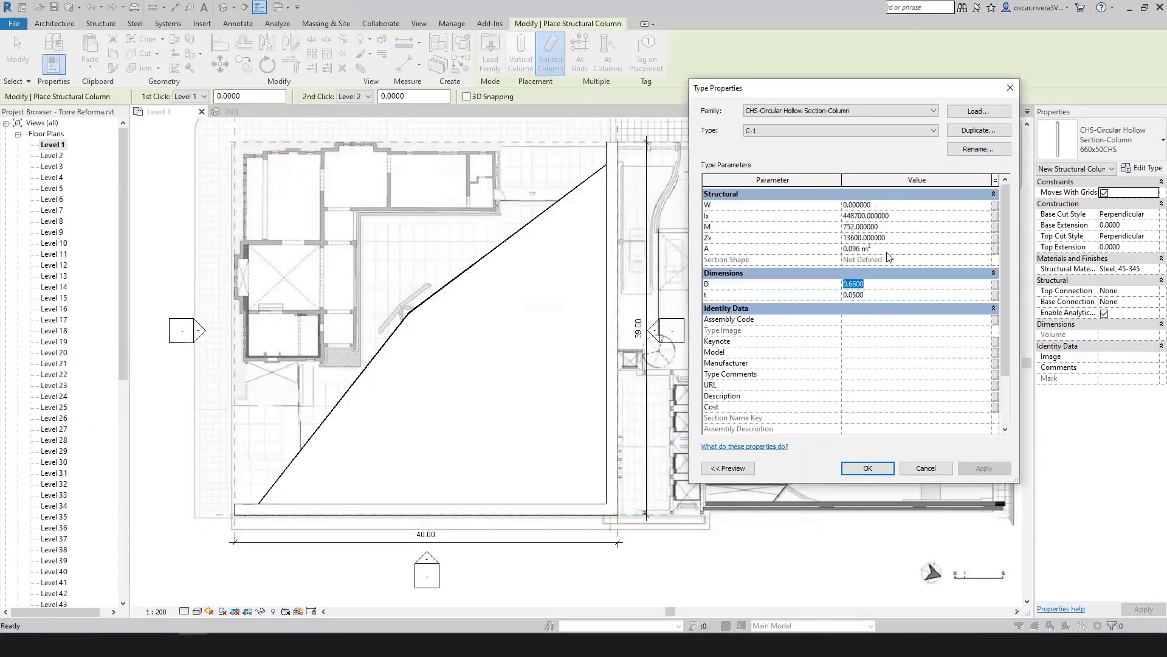
Step: Confirm the CHS C-1 circular column type and open the Elevation 1 - d view
click(869, 467)
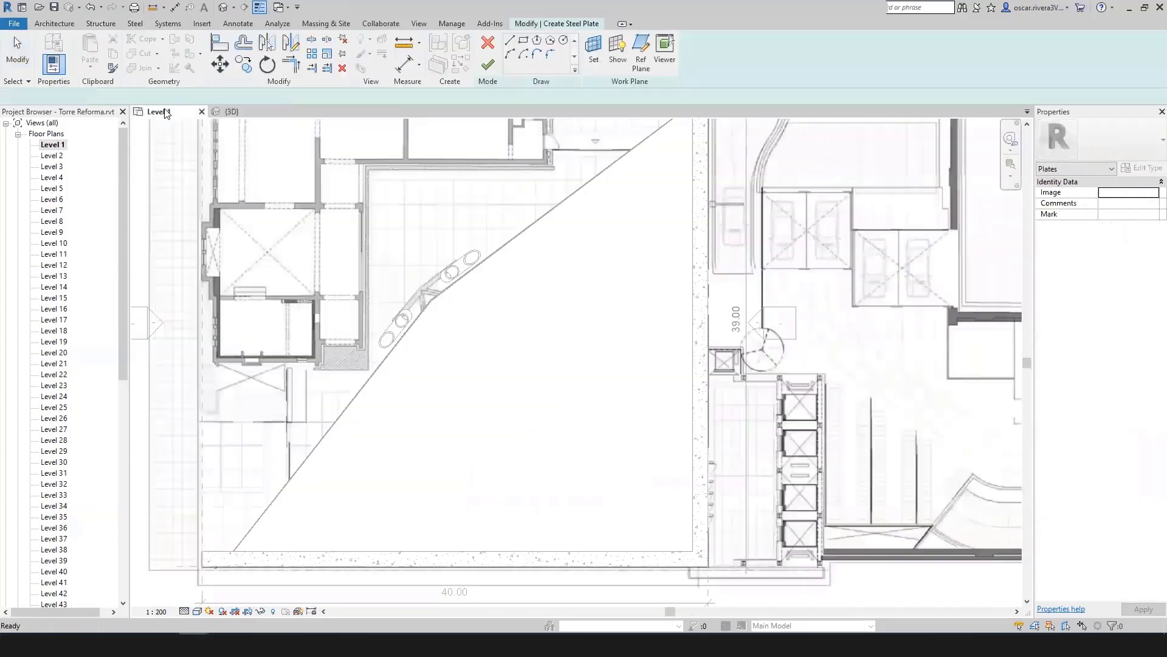
scroll(426, 306, up, 5)
click(549, 415)
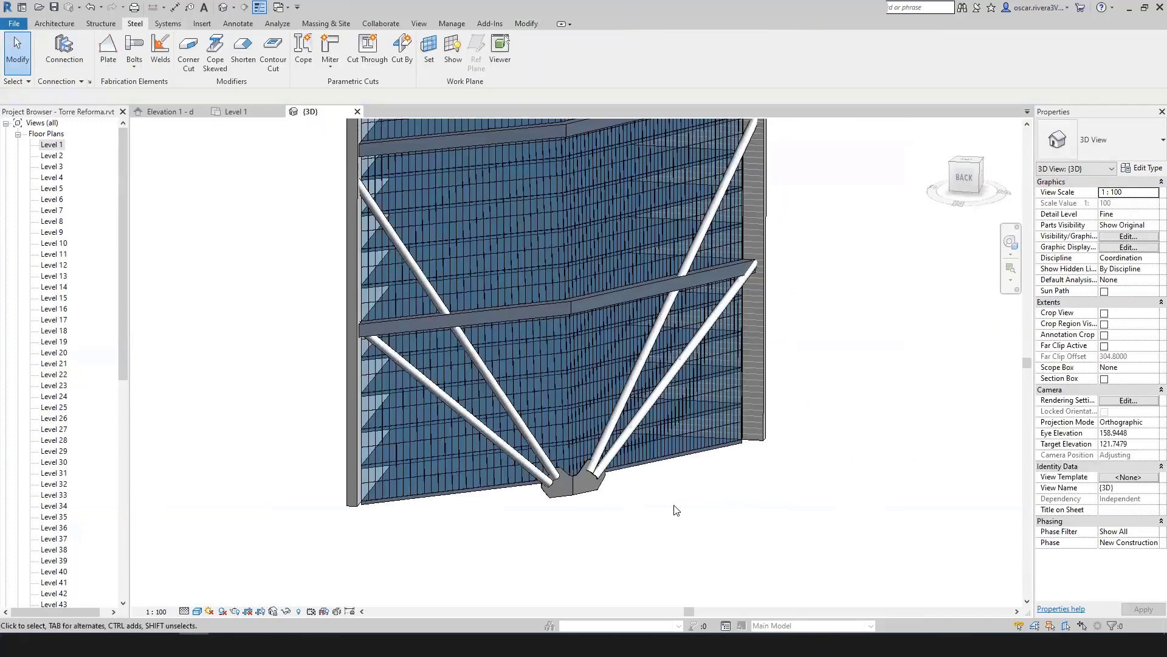
Step: In the Level 6 plan, load the column family and place slanted columns
double_click(52, 200)
click(100, 23)
click(92, 48)
click(490, 52)
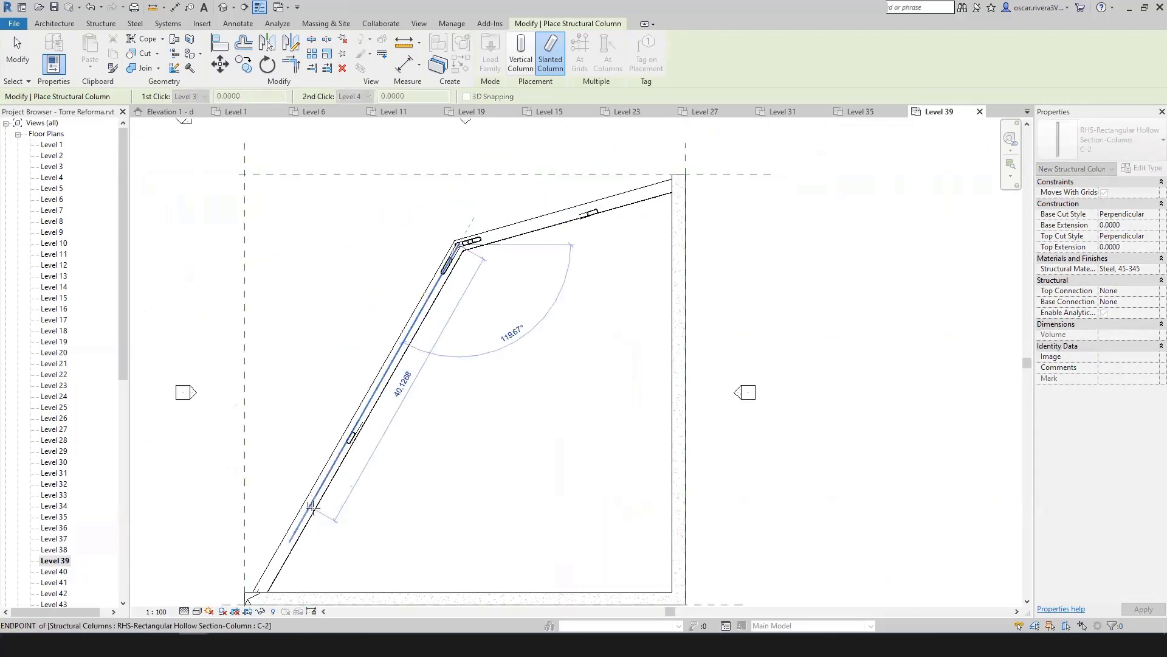
key(Escape)
key(Escape)
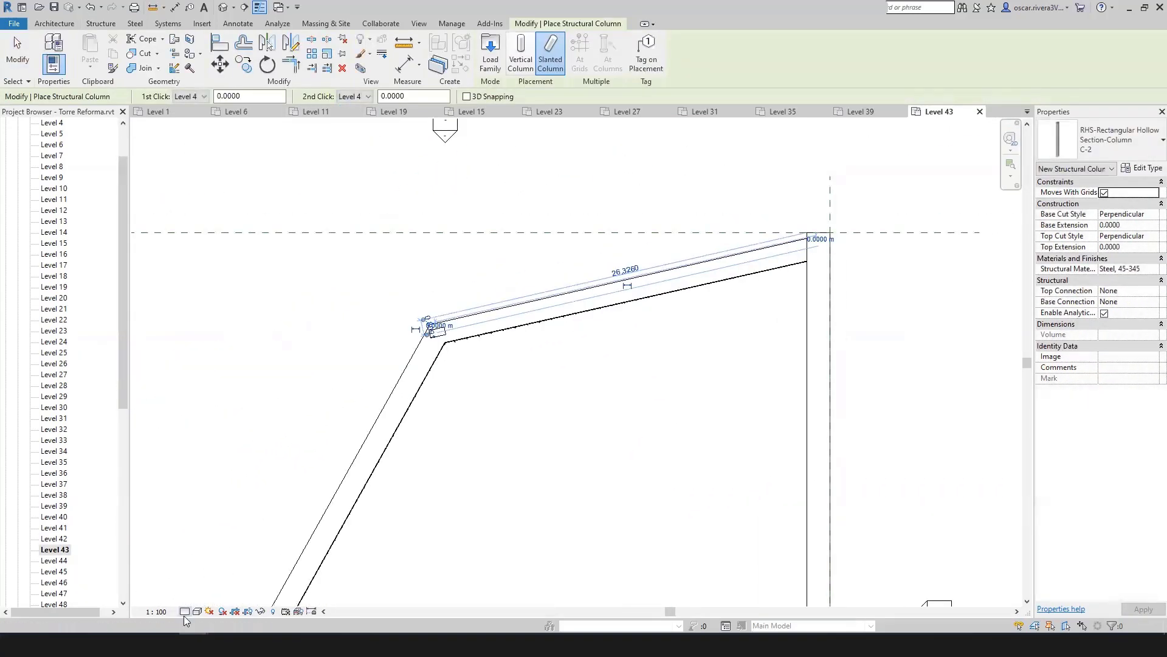
Step: Place another slanted column, choosing its top level and start point on the edge
middle_drag(488, 268, 429, 312)
key(Escape)
key(Escape)
scroll(503, 284, down, 5)
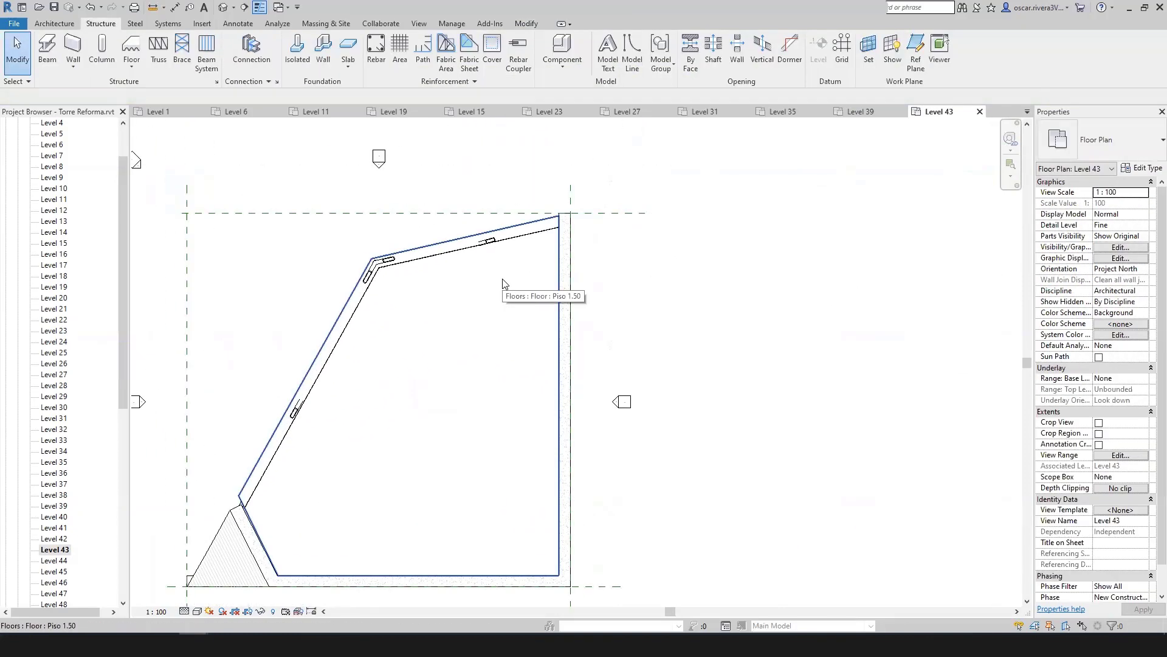
click(110, 47)
click(353, 96)
click(266, 316)
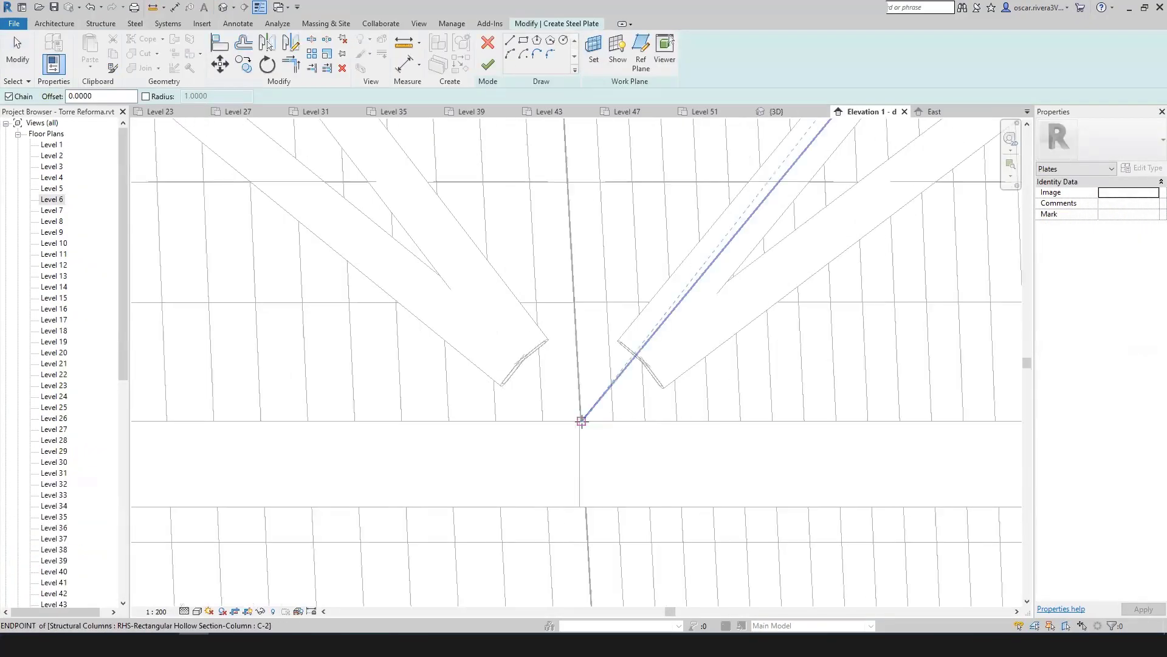
Step: Sketch a closed steel plate outline at a column node in Elevation 1 - d
click(581, 420)
click(574, 296)
click(476, 421)
click(581, 421)
key(Escape)
key(Escape)
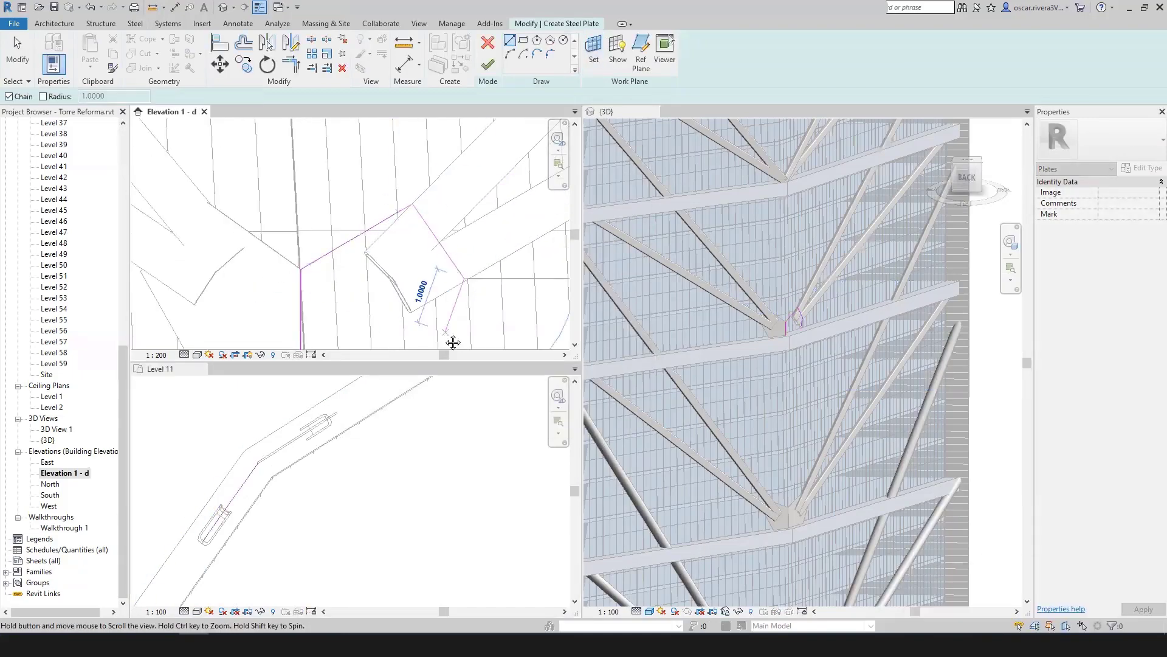
middle_drag(453, 343, 468, 245)
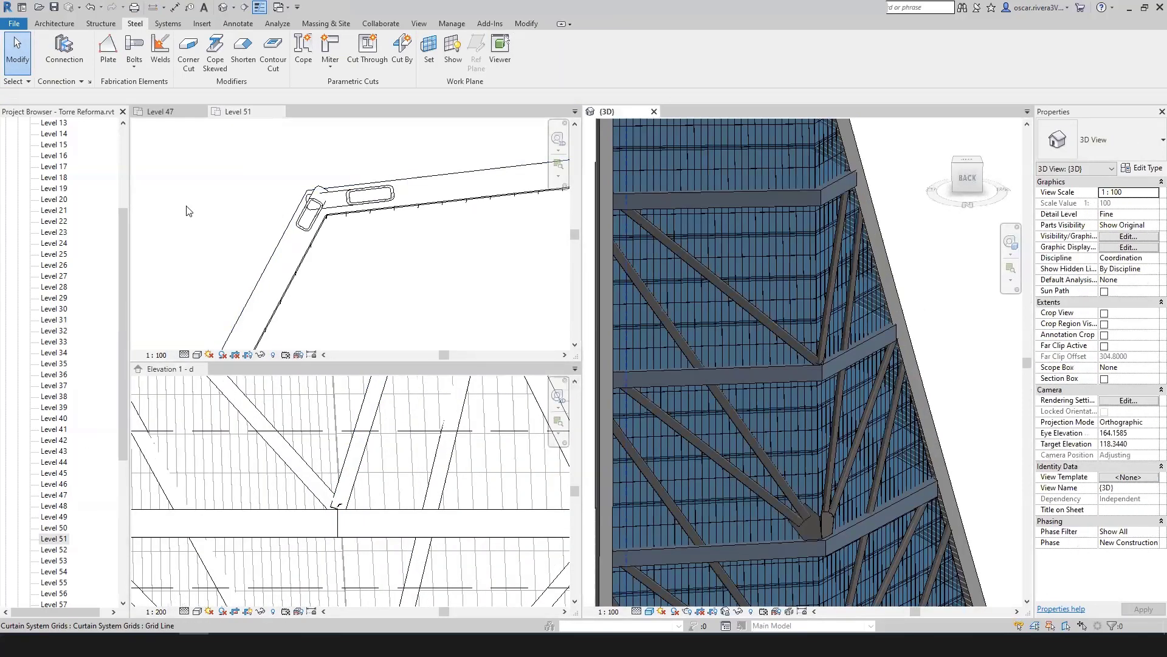
click(108, 48)
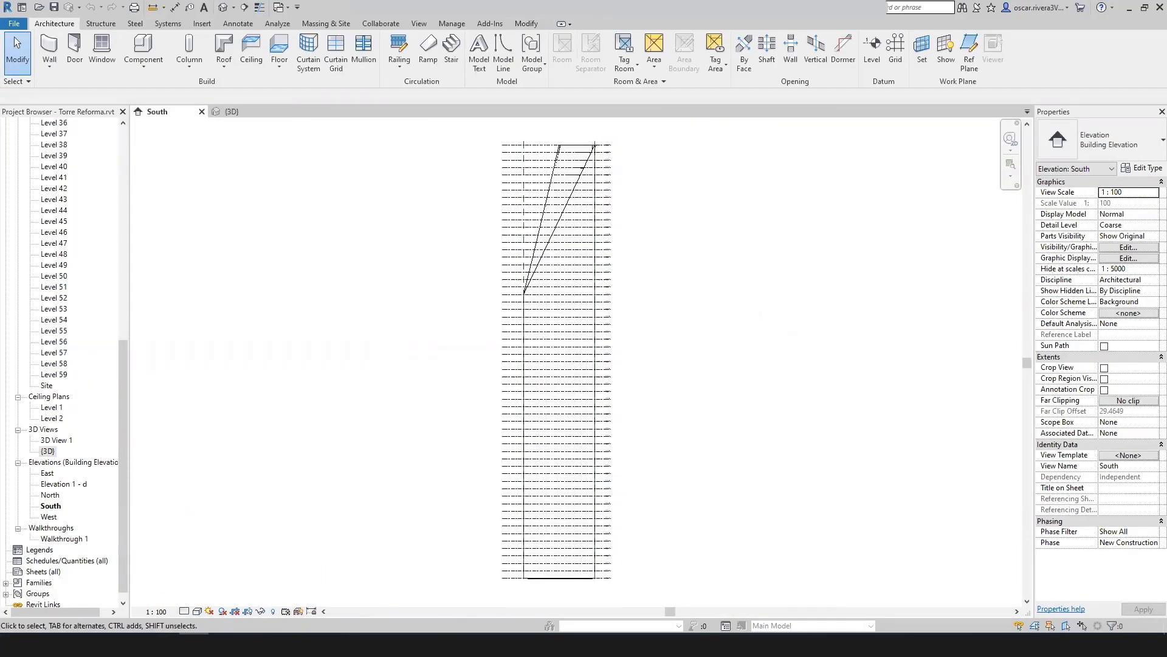
Step: Select the FachadaEste facade raster image with Move (MV) to reposition it over the wall
key(m)
key(v)
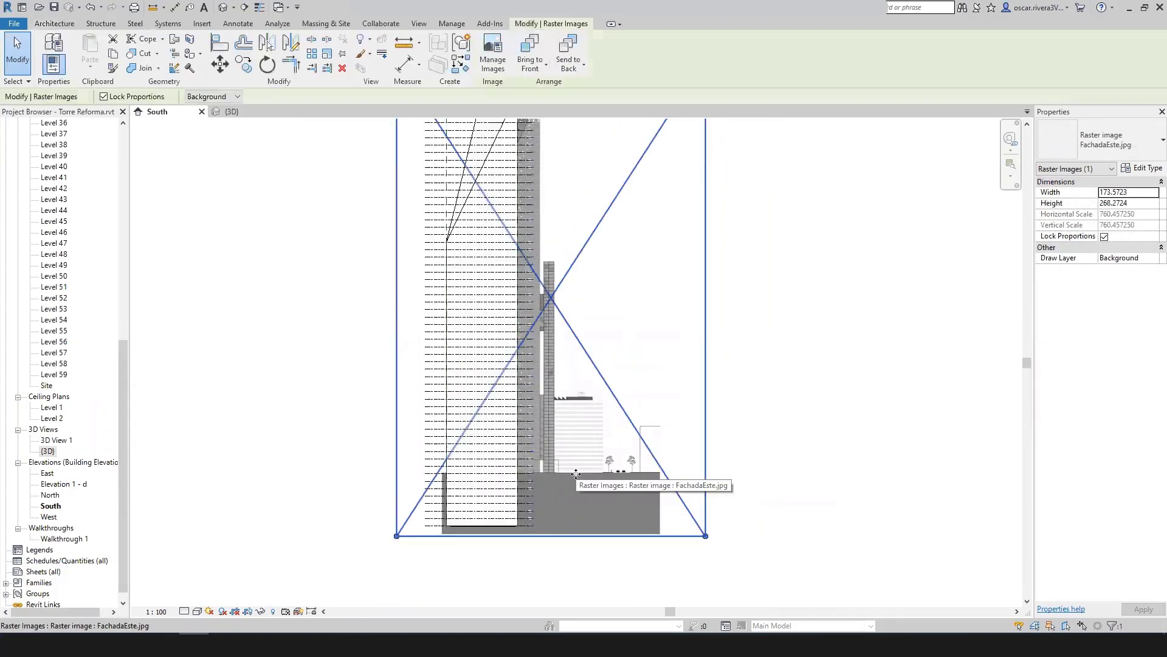
scroll(711, 226, up, 5)
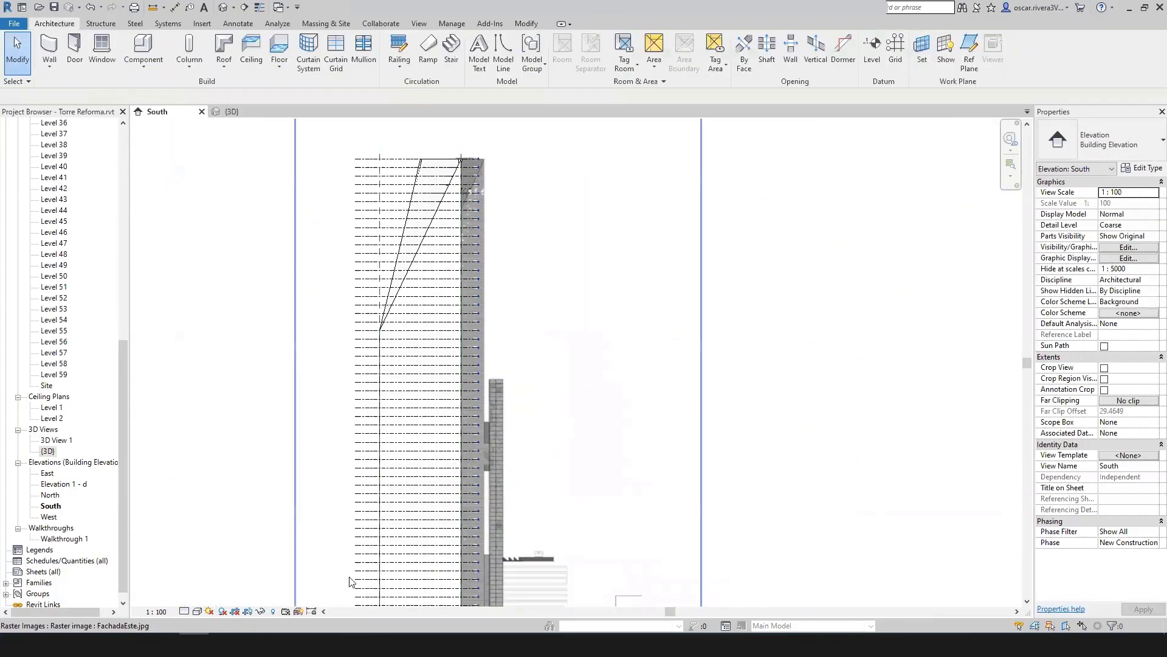
click(225, 546)
click(595, 352)
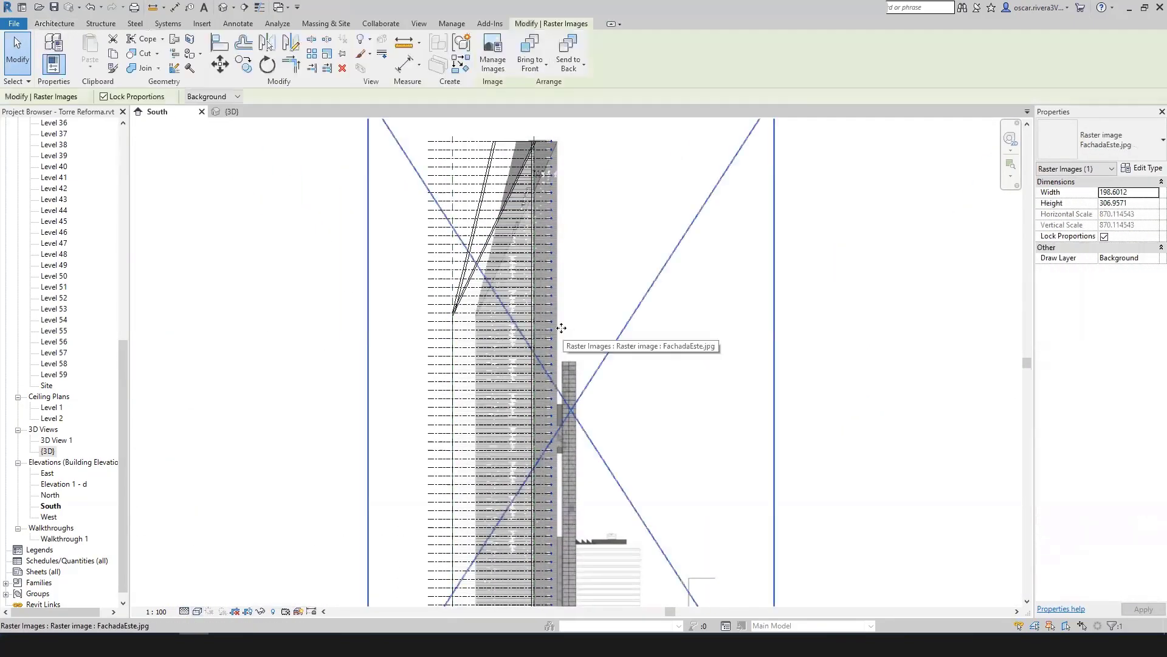
scroll(385, 396, up, 5)
key(Escape)
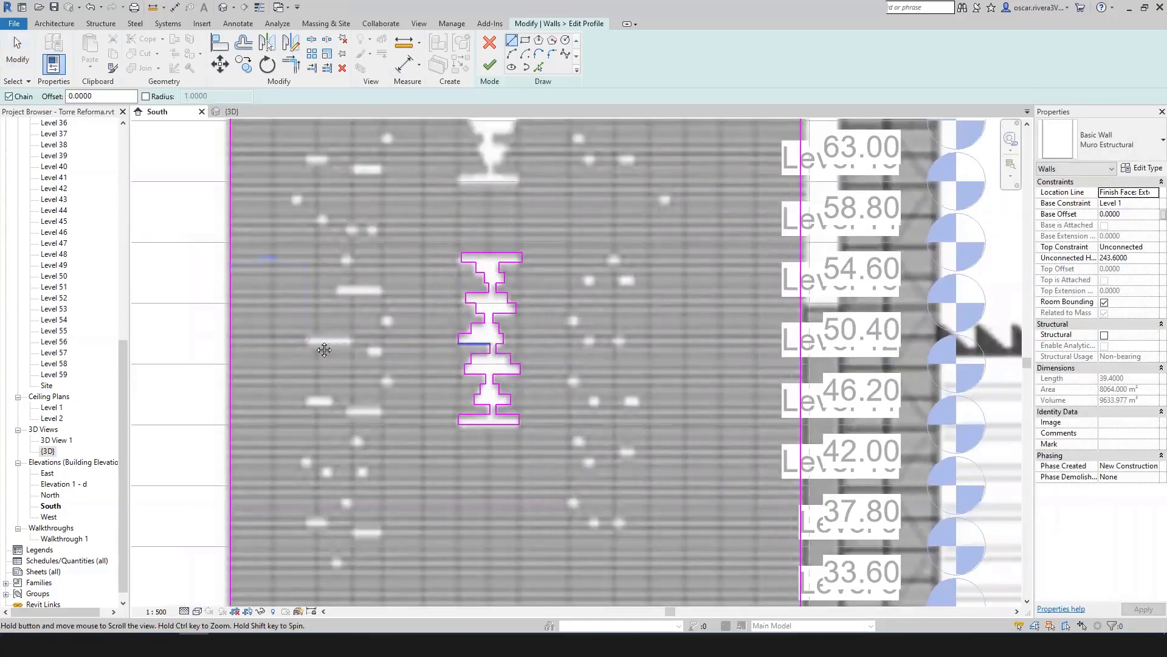
Step: Orbit the 3D view to inspect the sketched stepped openings from the front
scroll(534, 249, up, 2)
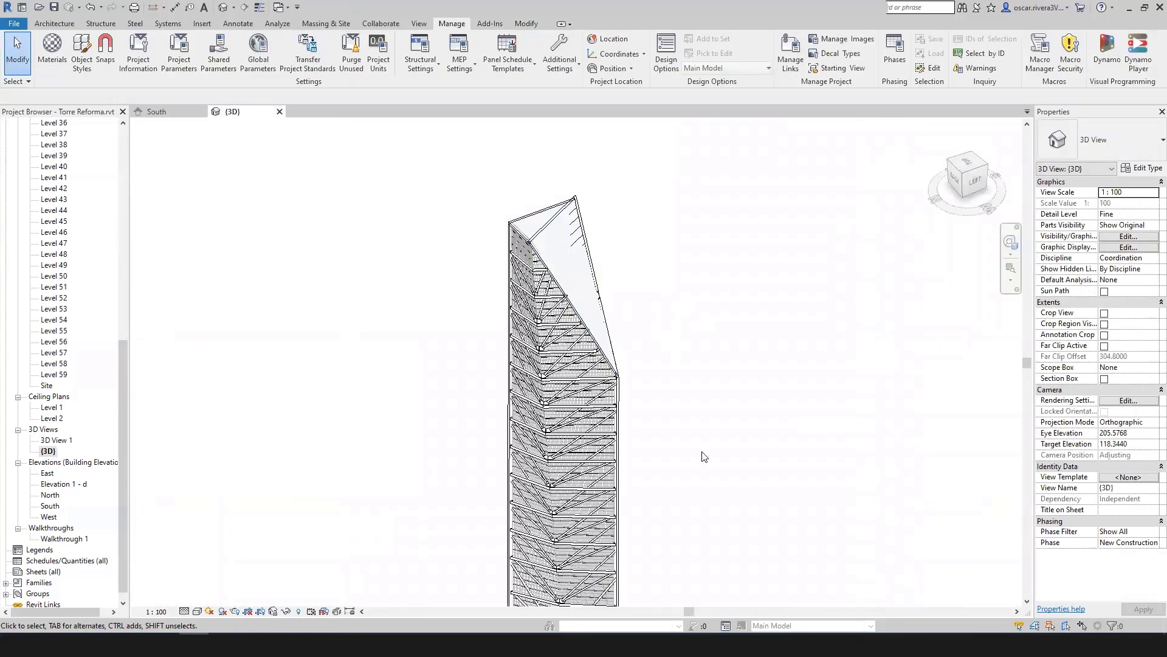
shift+middle_drag(703, 456, 661, 377)
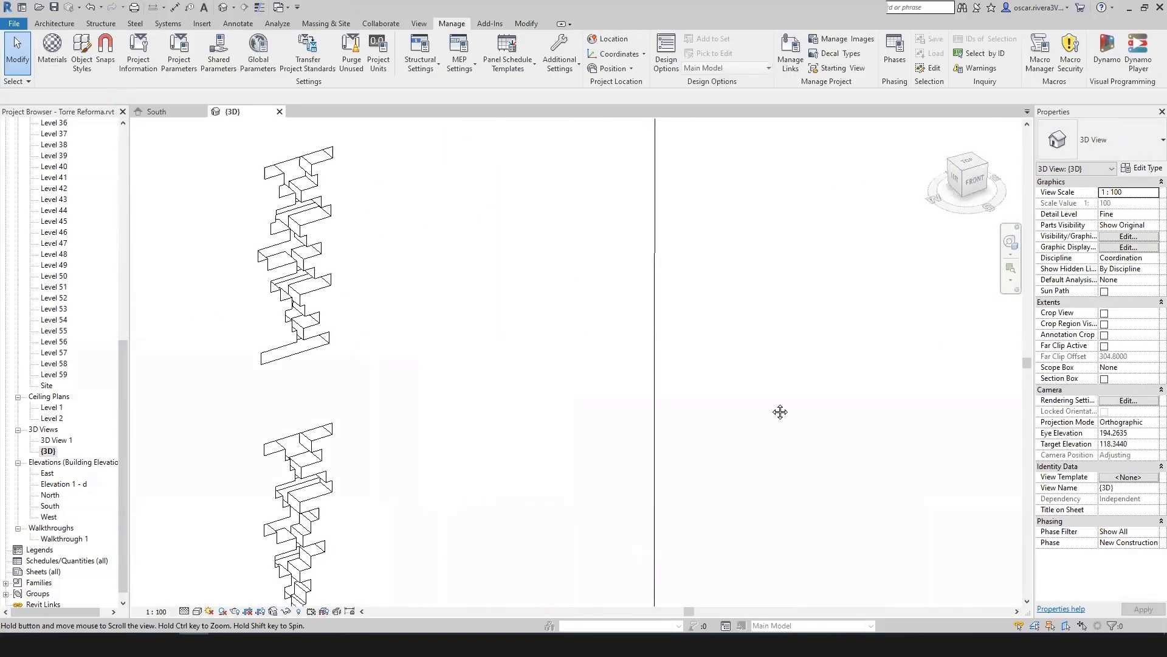
shift+middle_drag(780, 411, 417, 469)
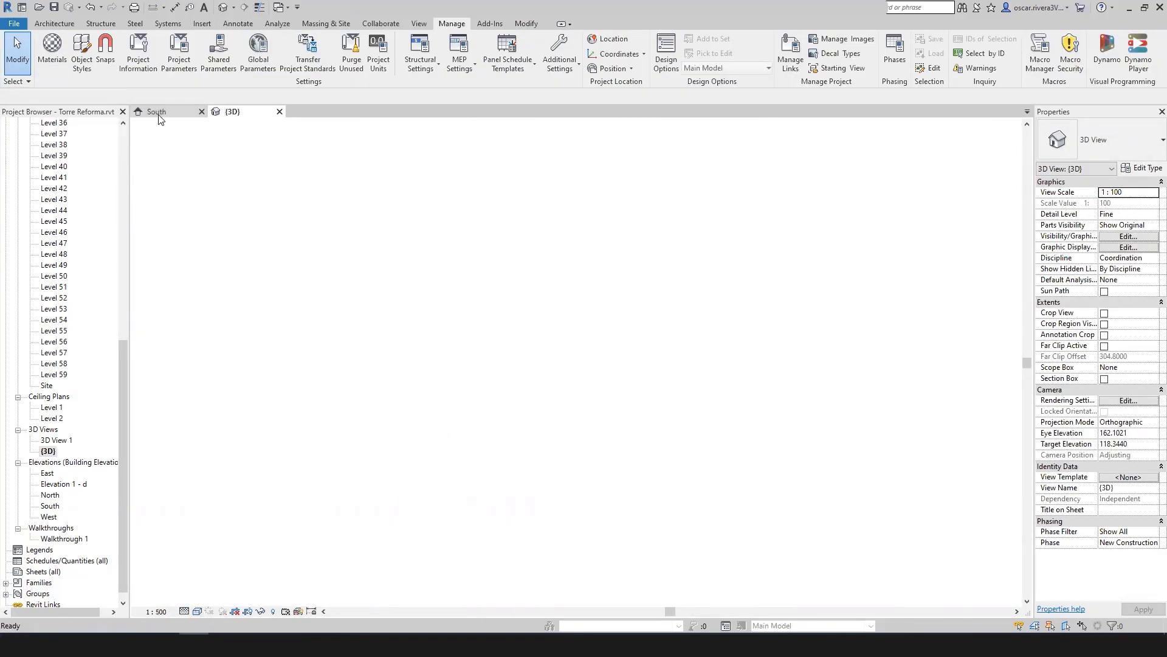
Step: Back in South, copy a square opening outline with Multiple checked over a facade window
click(159, 114)
scroll(462, 425, up, 10)
scroll(473, 429, up, 5)
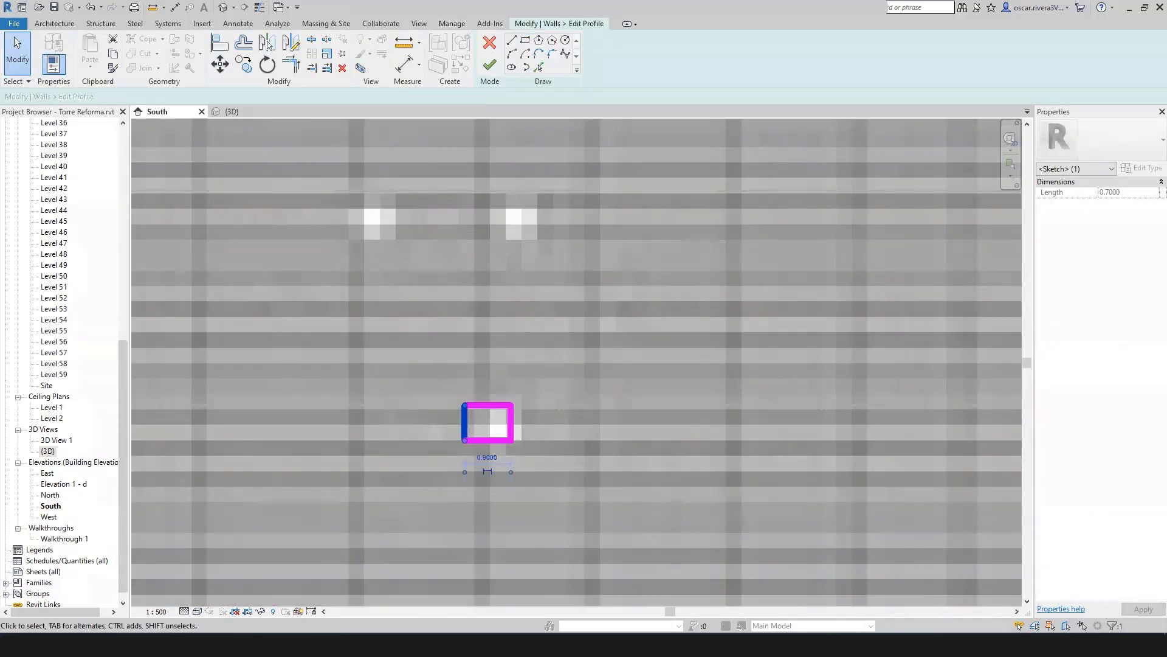
click(535, 195)
scroll(544, 333, down, 2)
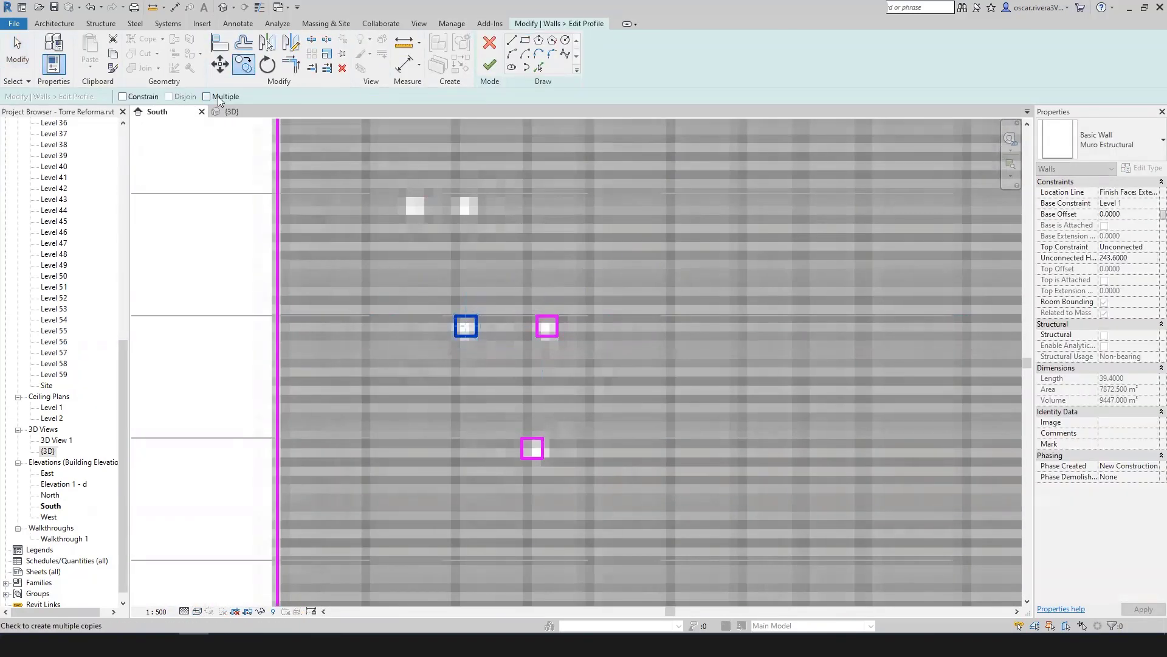
click(220, 97)
scroll(527, 312, up, 3)
click(530, 292)
key(Escape)
scroll(533, 296, up, 1)
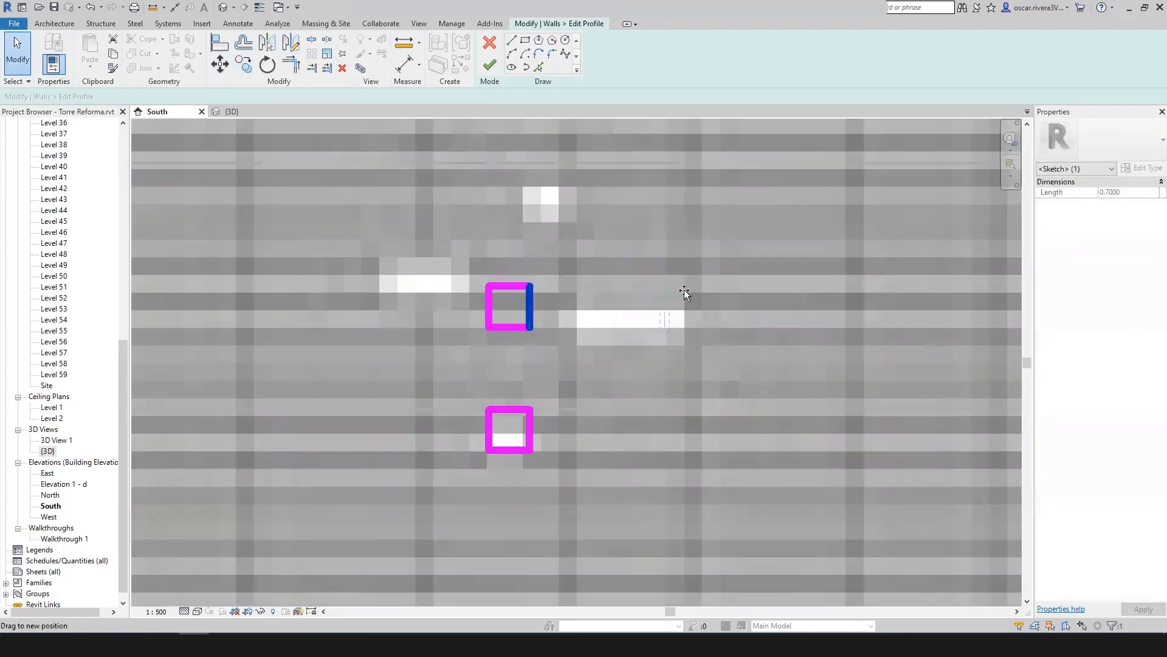
Step: Copy the rectangular opening upper left and square outlines over two more windows
key(Tab)
click(633, 303)
ctrl+drag(682, 307, 476, 288)
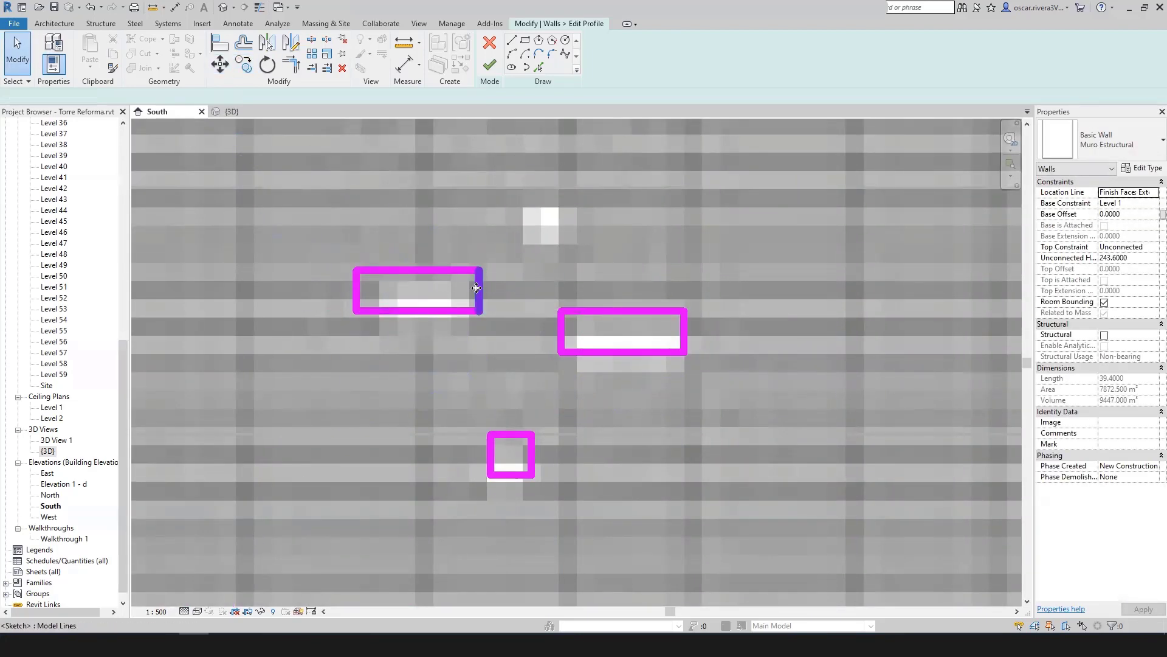
click(510, 455)
key(c)
key(o)
click(534, 433)
middle_drag(534, 208, 524, 328)
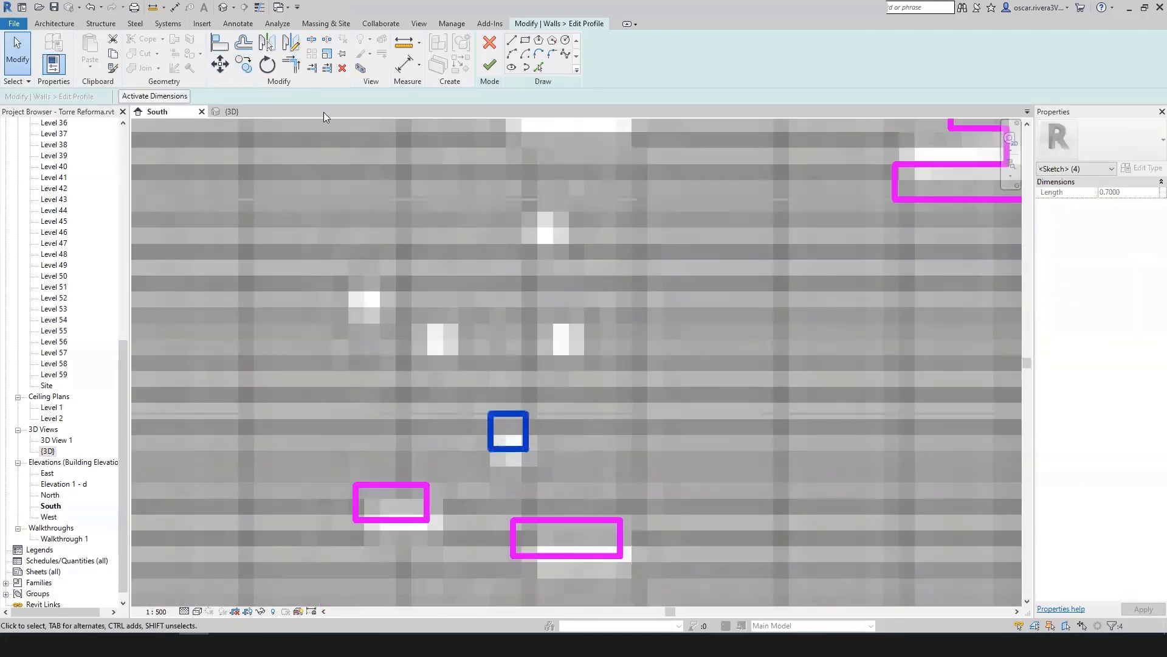
click(394, 356)
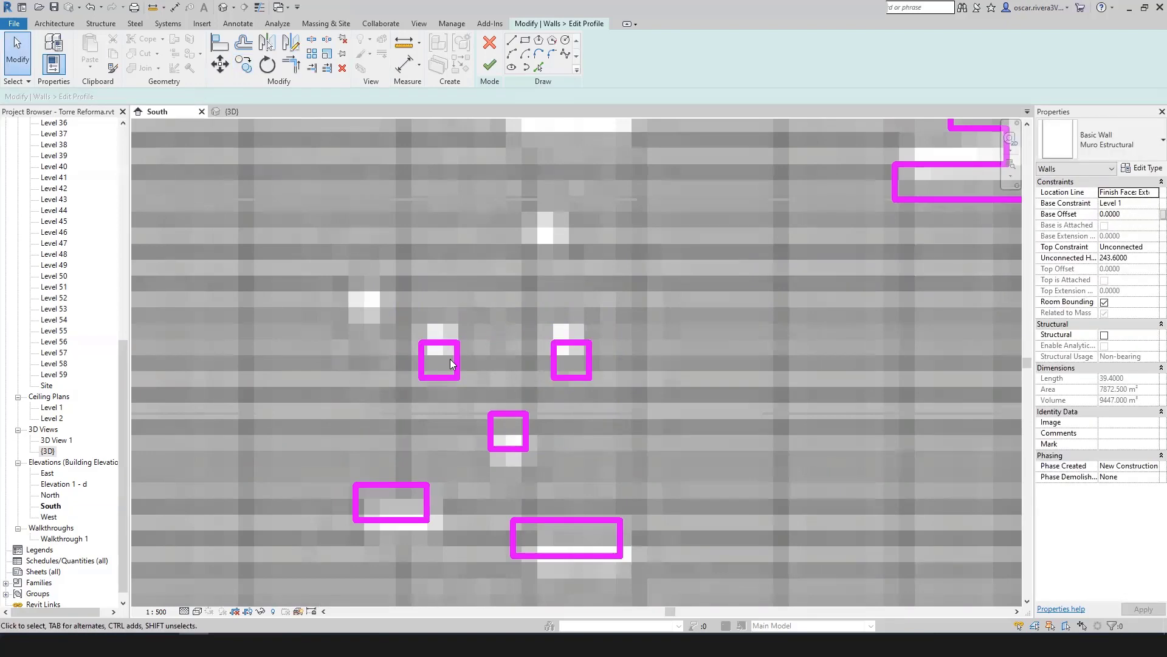
click(382, 308)
Step: Stretch a square outline into a long window rectangle and sketch a rectangular opening
key(c)
key(o)
click(508, 375)
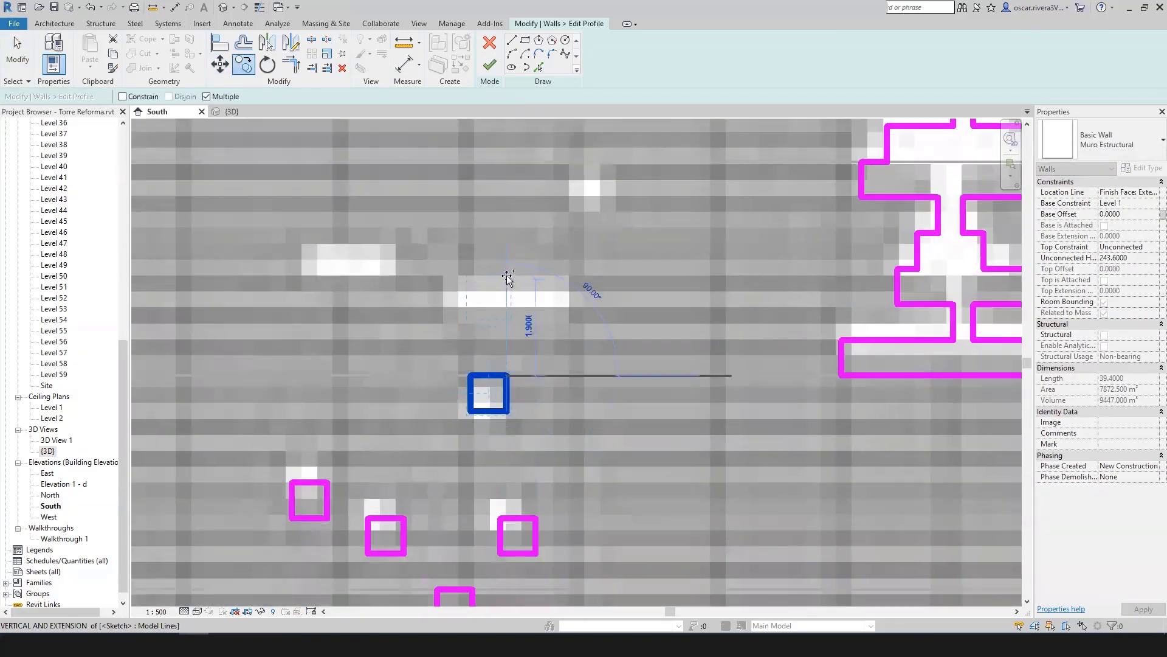
key(Escape)
drag(510, 286, 561, 286)
middle_drag(448, 260, 487, 288)
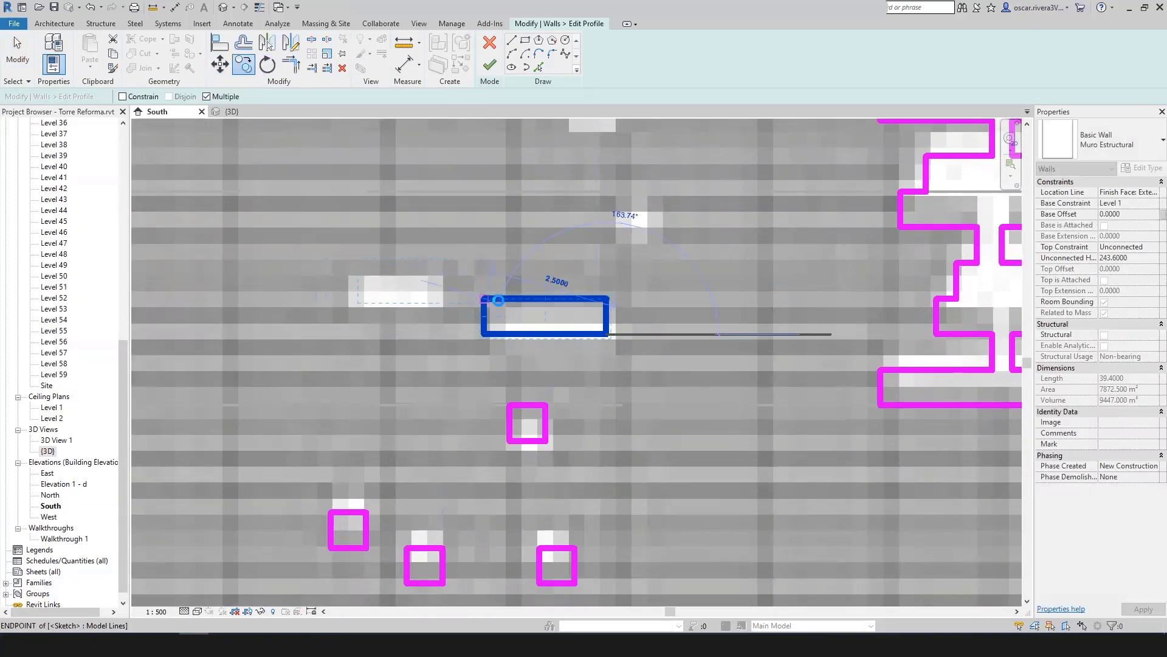
drag(482, 316, 443, 316)
key(Return)
click(443, 300)
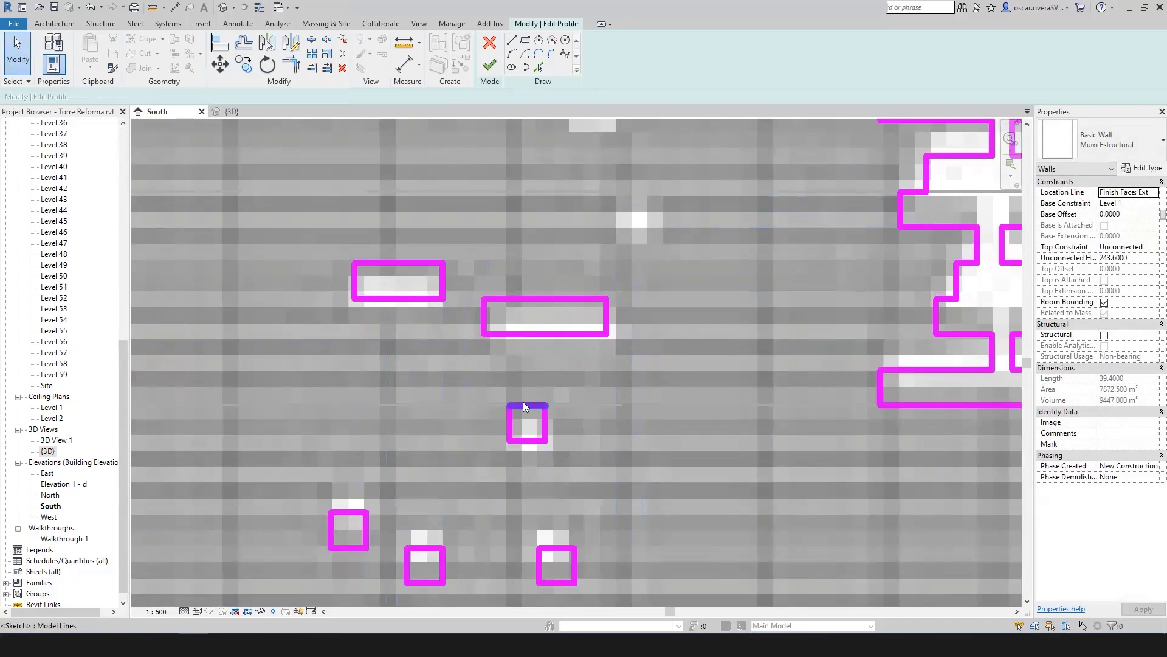
Step: Copy another square opening outline over a window on the facade image
click(526, 406)
key(c)
key(o)
click(377, 219)
key(Escape)
scroll(510, 390, down, 2)
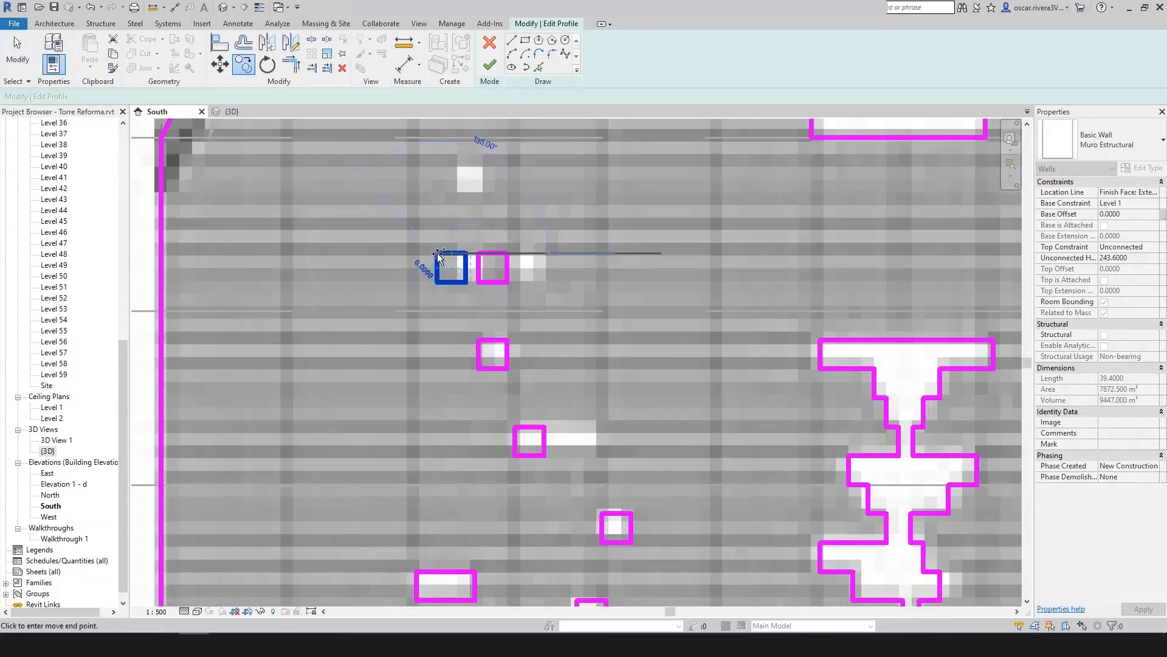
scroll(540, 372, up, 3)
click(465, 266)
scroll(465, 266, down, 2)
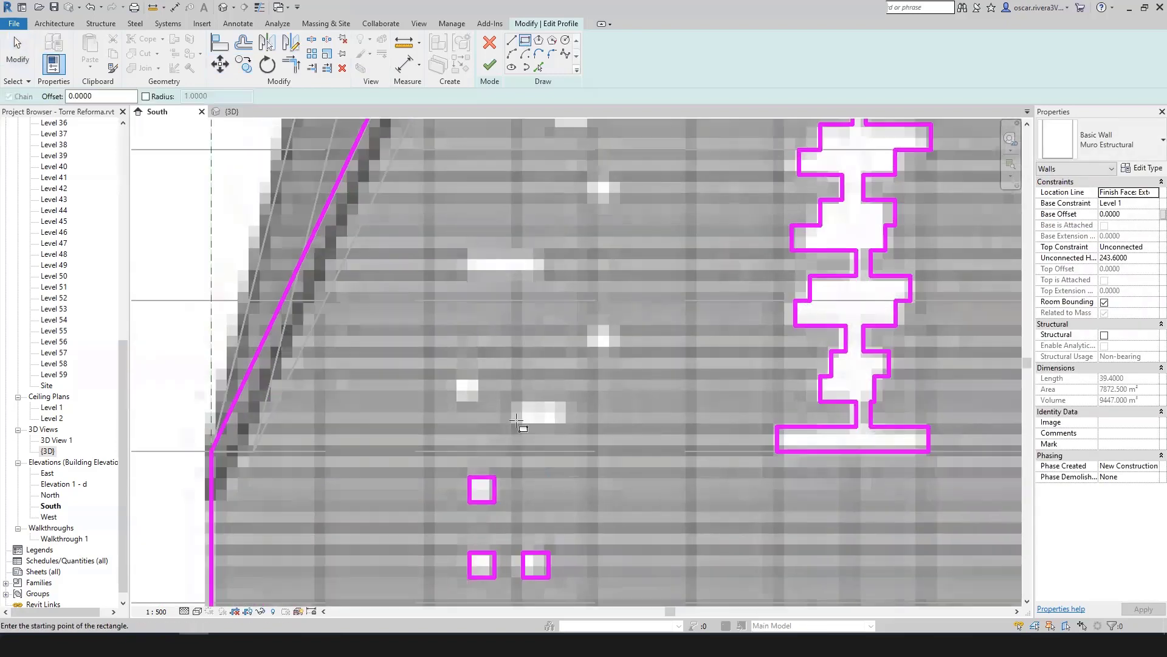
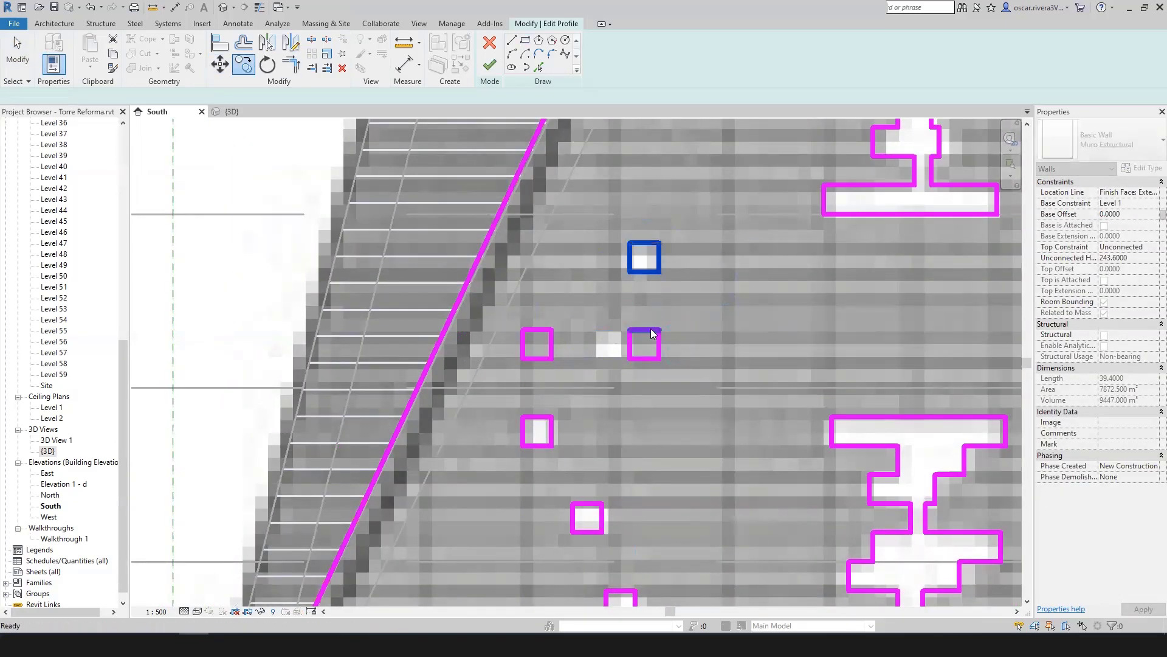
Step: Place the copied square opening and start a void extrusion on the wall face
click(652, 333)
scroll(607, 340, down, 2)
scroll(565, 270, down, 3)
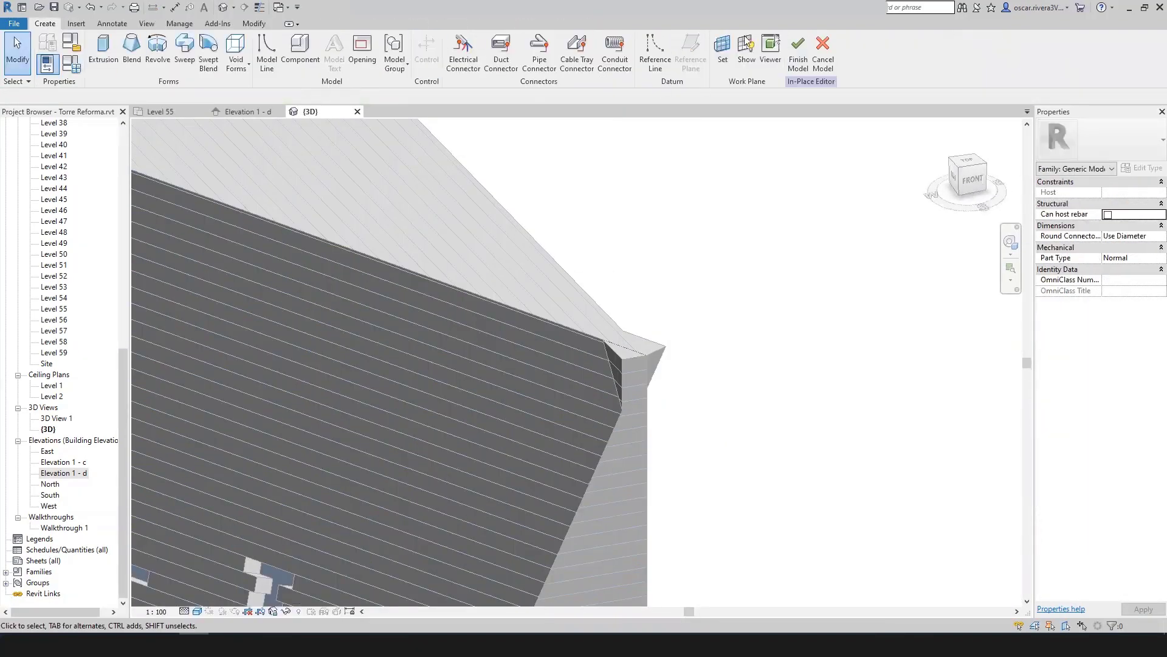
click(236, 52)
click(505, 313)
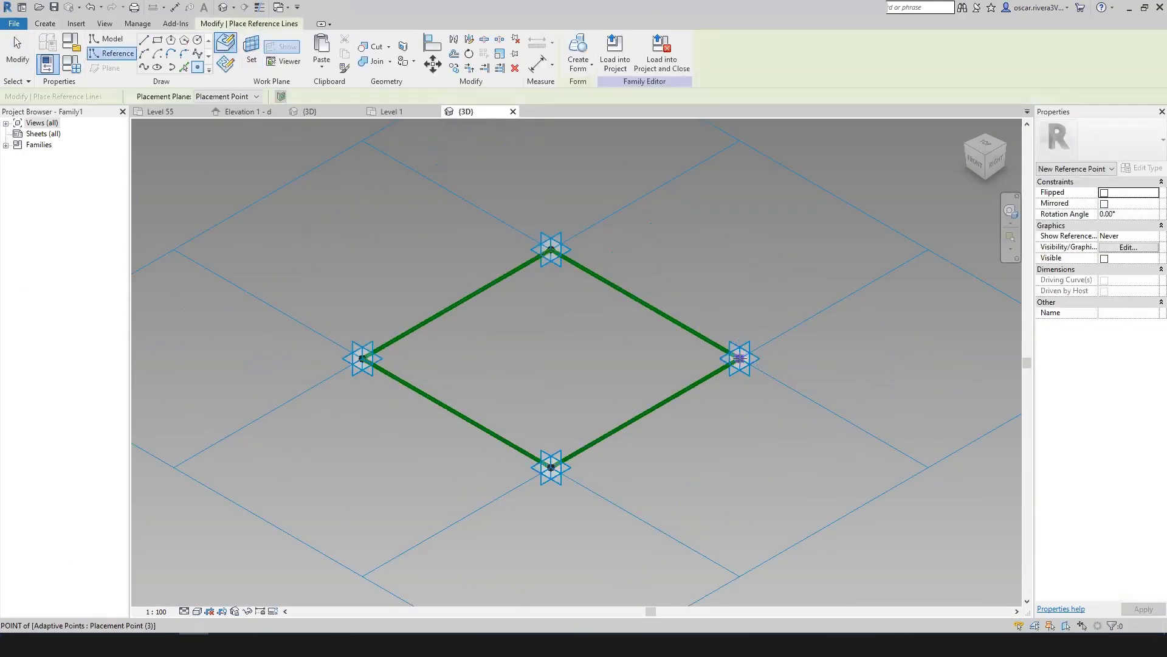
Step: Create the panel form from the reference lines, give it a glass material, and save it as Cancelería
click(611, 62)
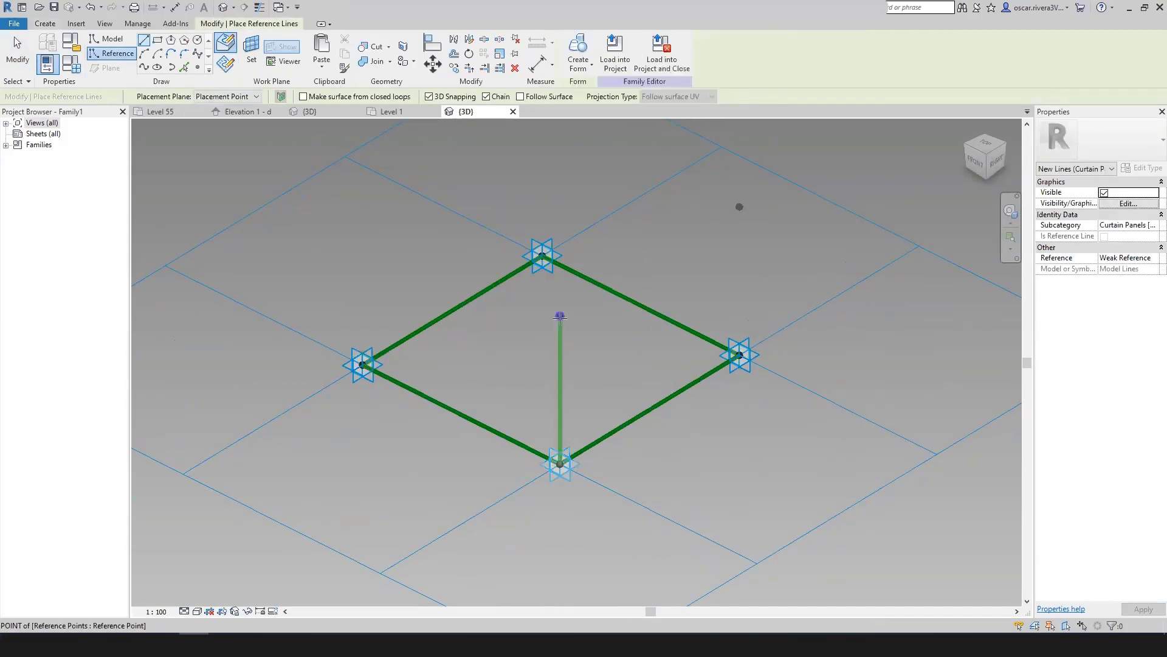
click(576, 49)
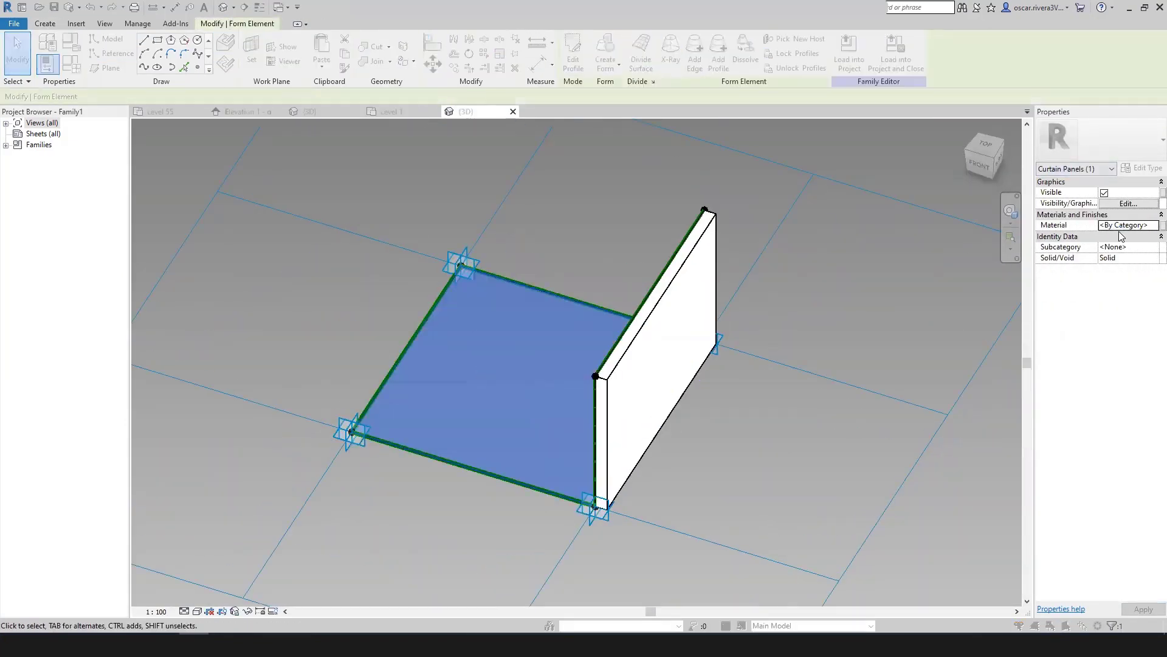
click(1153, 225)
click(538, 162)
click(699, 234)
click(576, 290)
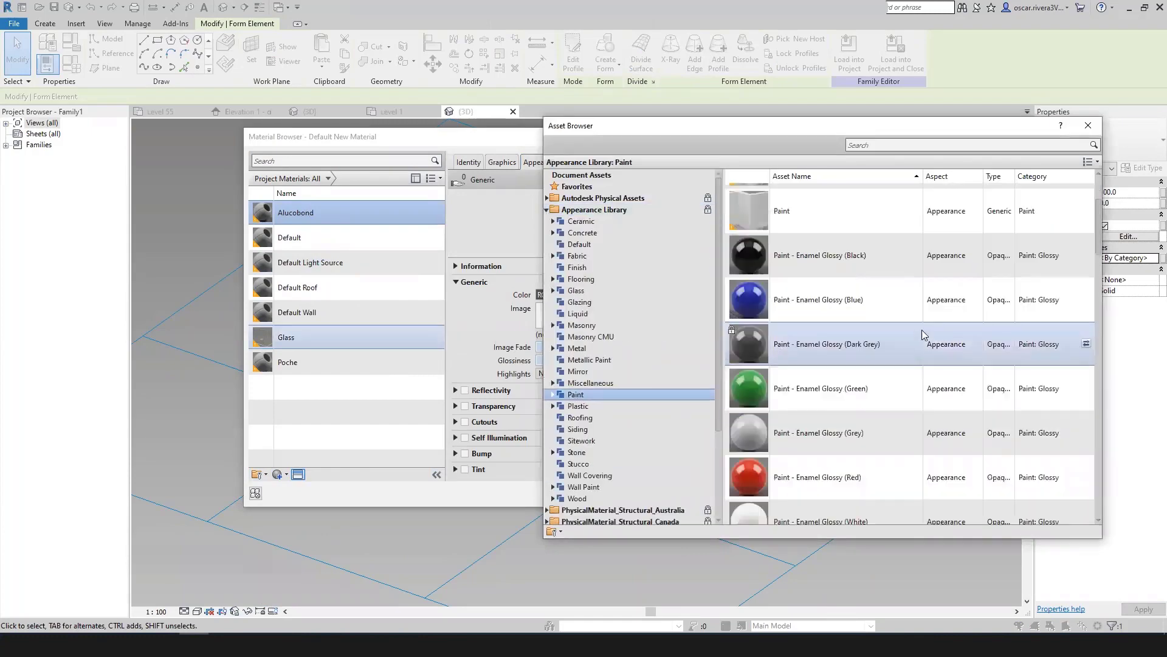
click(630, 493)
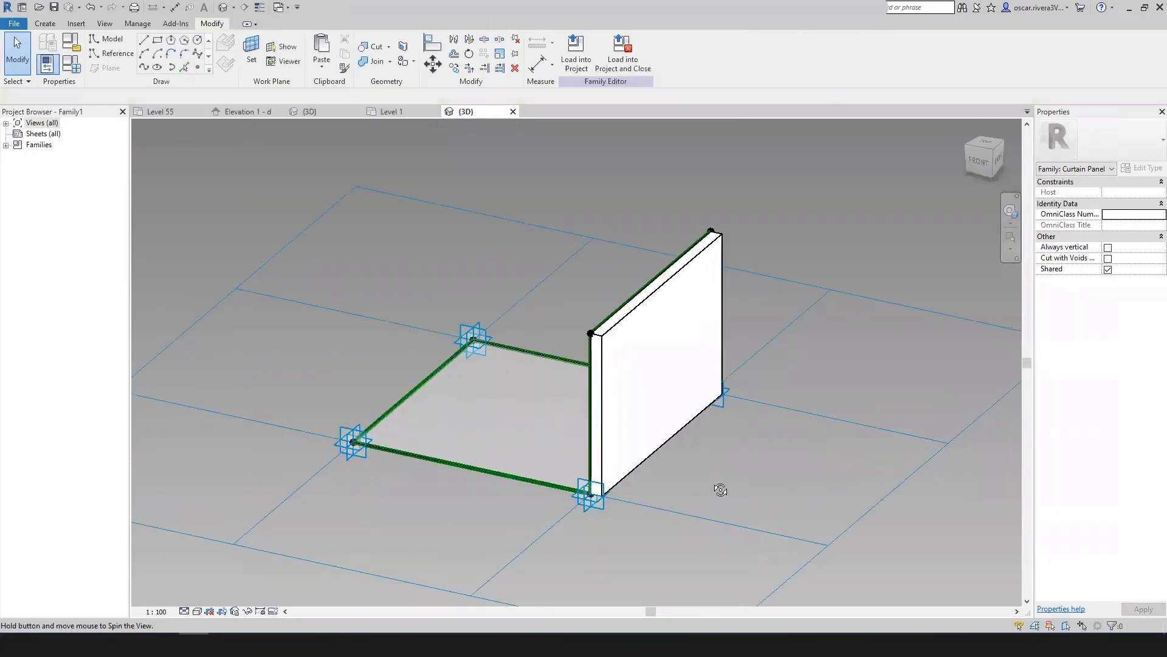
text(MóduloCancelería)
key(Return)
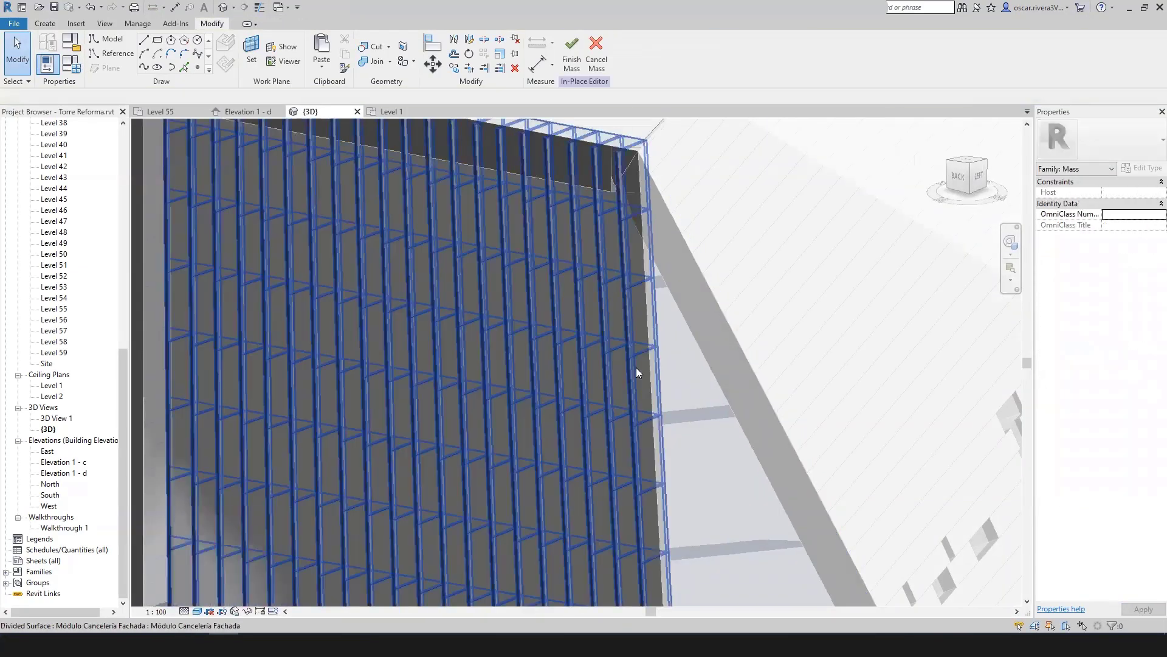
Step: Set the divided surface's Component Rotation to 90° so the panel fins run horizontally
click(638, 365)
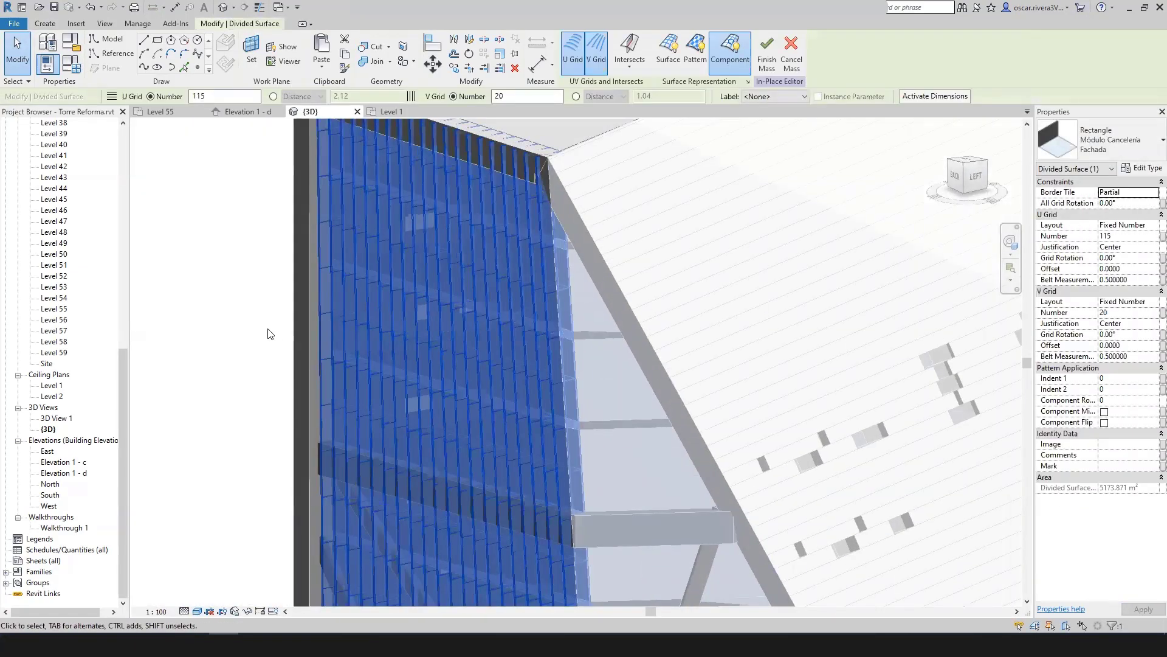
text(90)
key(Return)
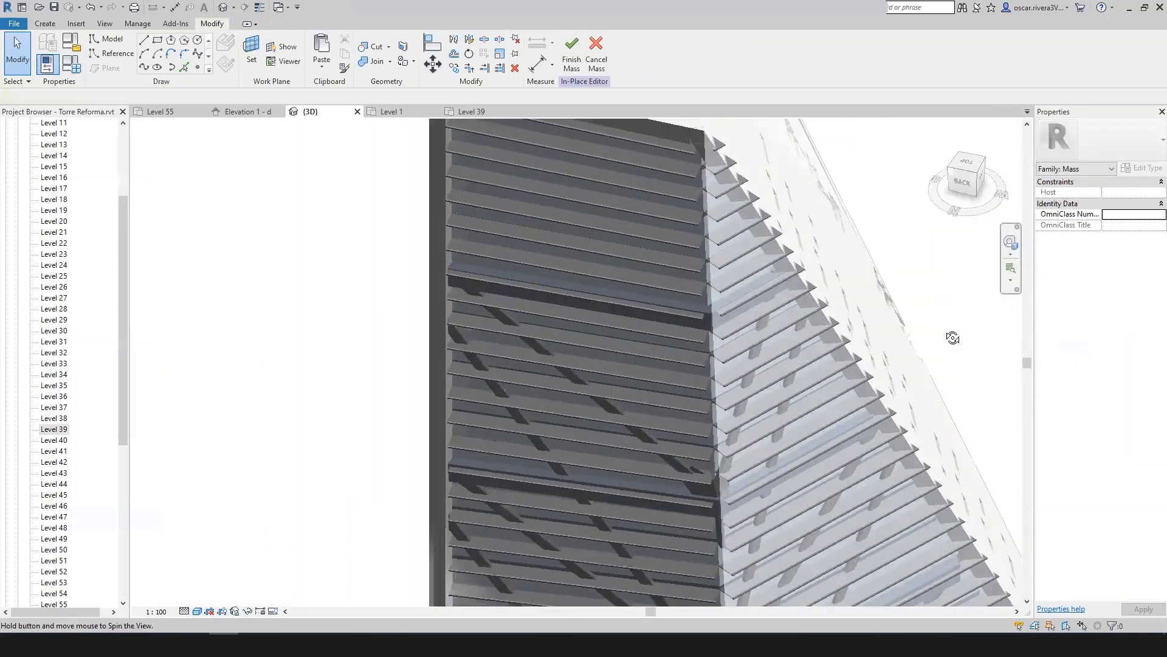
Step: Orbit to the back of the tower and pick panels on the facade
shift+middle_drag(934, 236, 424, 365)
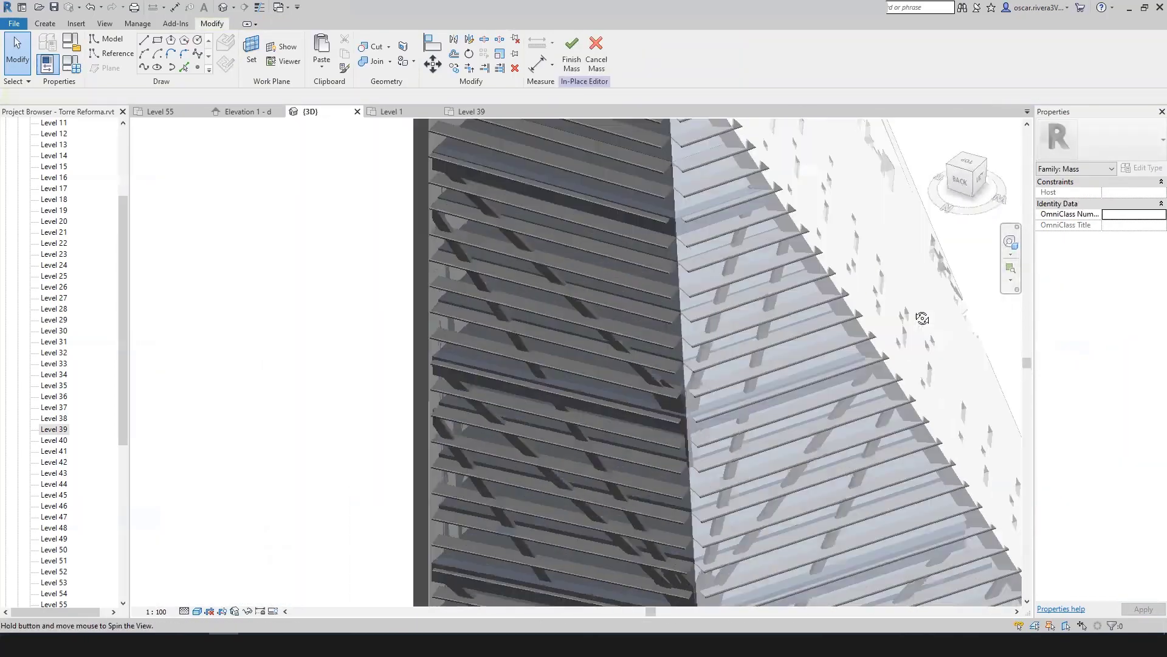
click(423, 364)
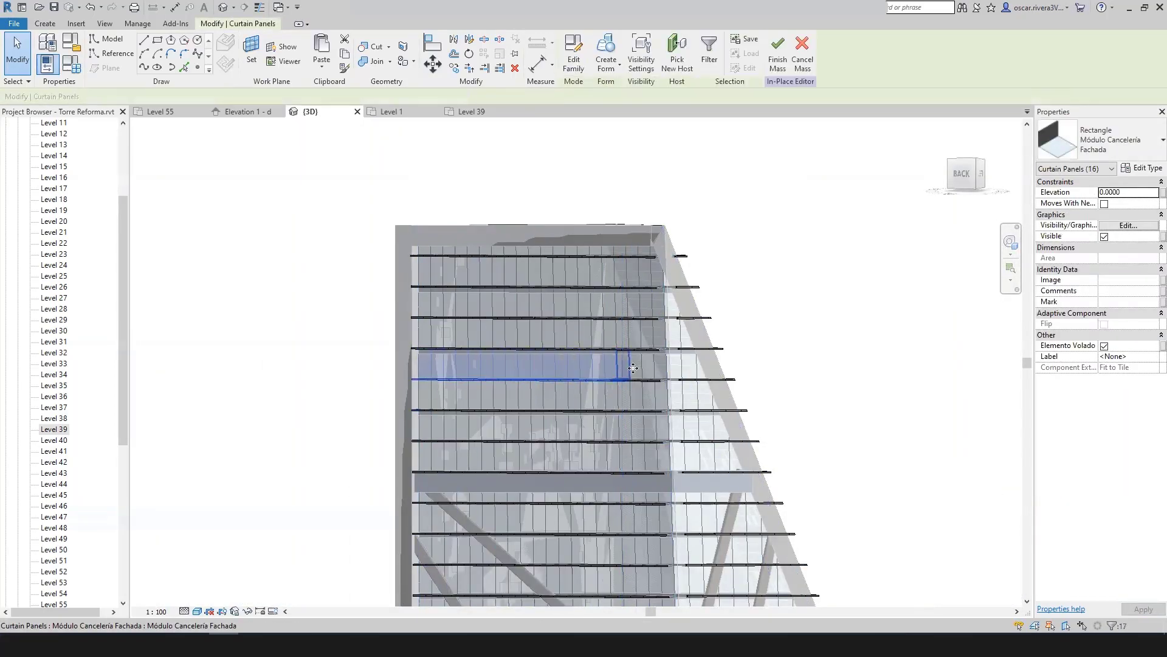
shift+middle_drag(782, 344, 489, 327)
click(489, 327)
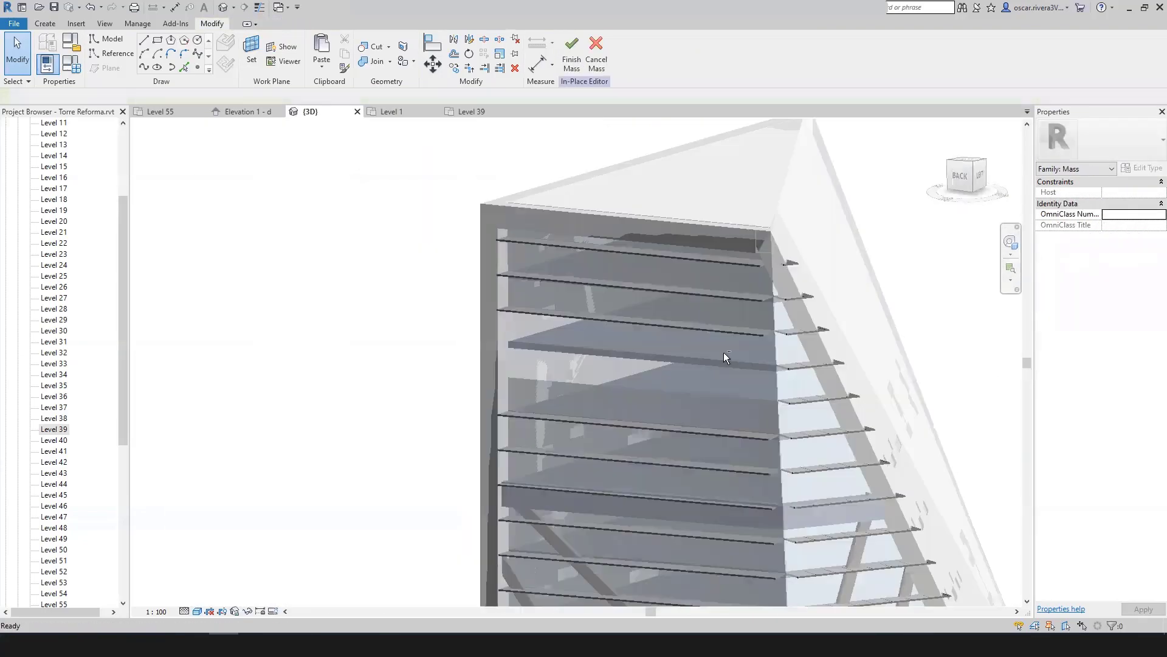
shift+middle_drag(934, 308, 417, 275)
scroll(417, 275, up, 3)
Step: Select four panels along the diagonal brace and remove them from the louvers
click(444, 258)
ctrl+click(595, 373)
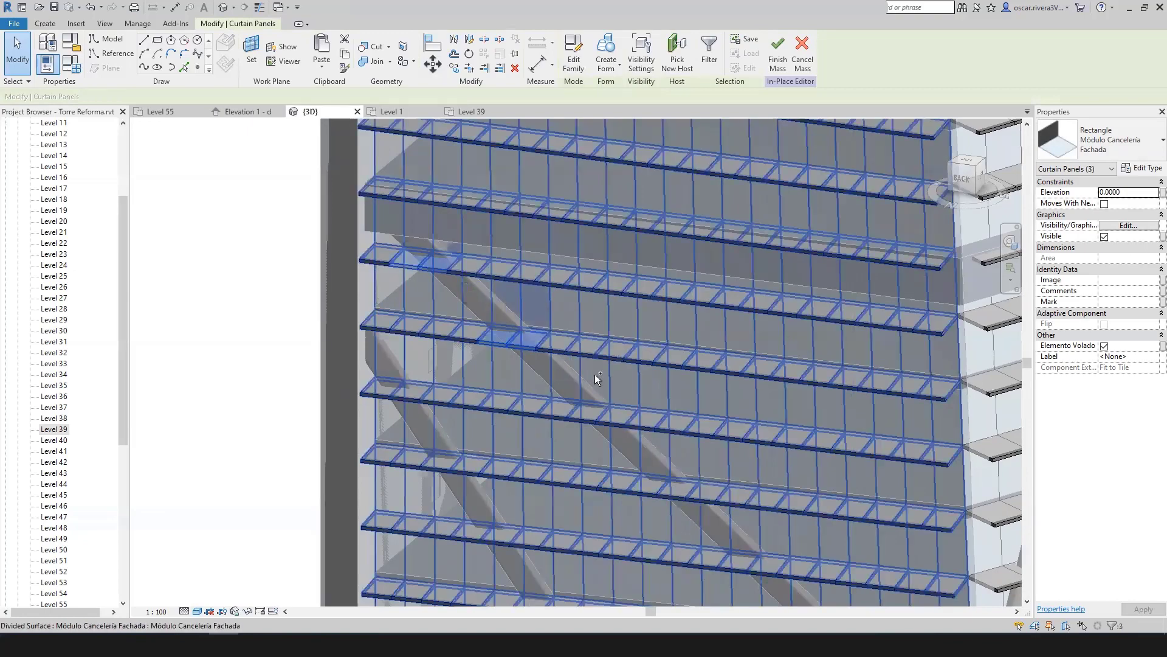
ctrl+click(628, 396)
scroll(648, 461, up, 2)
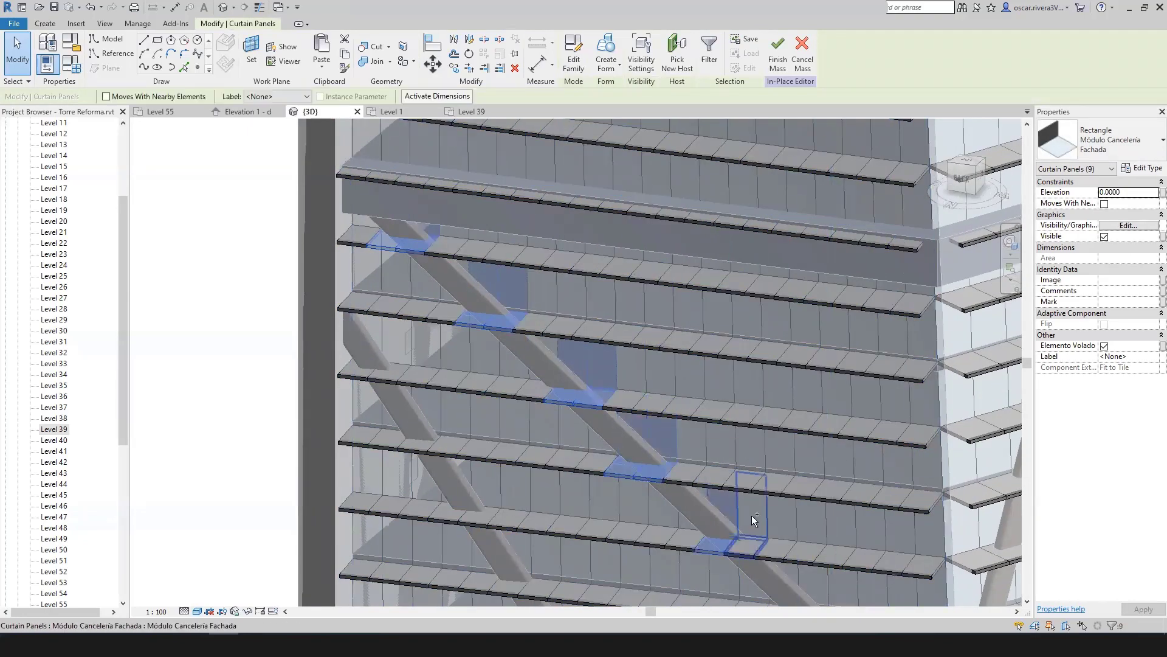
ctrl+click(754, 520)
shift+middle_drag(754, 520, 699, 481)
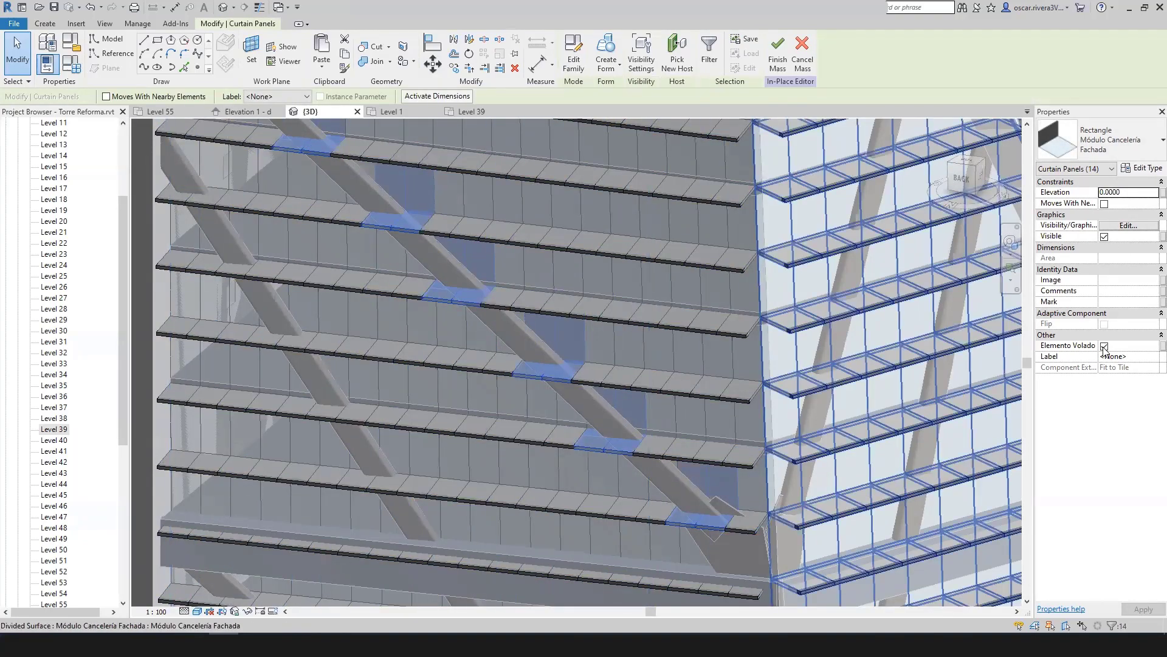
scroll(703, 487, down, 5)
key(Escape)
Step: Select four more diagonal brace panels, then clear the selection and review the louvers
scroll(341, 305, up, 5)
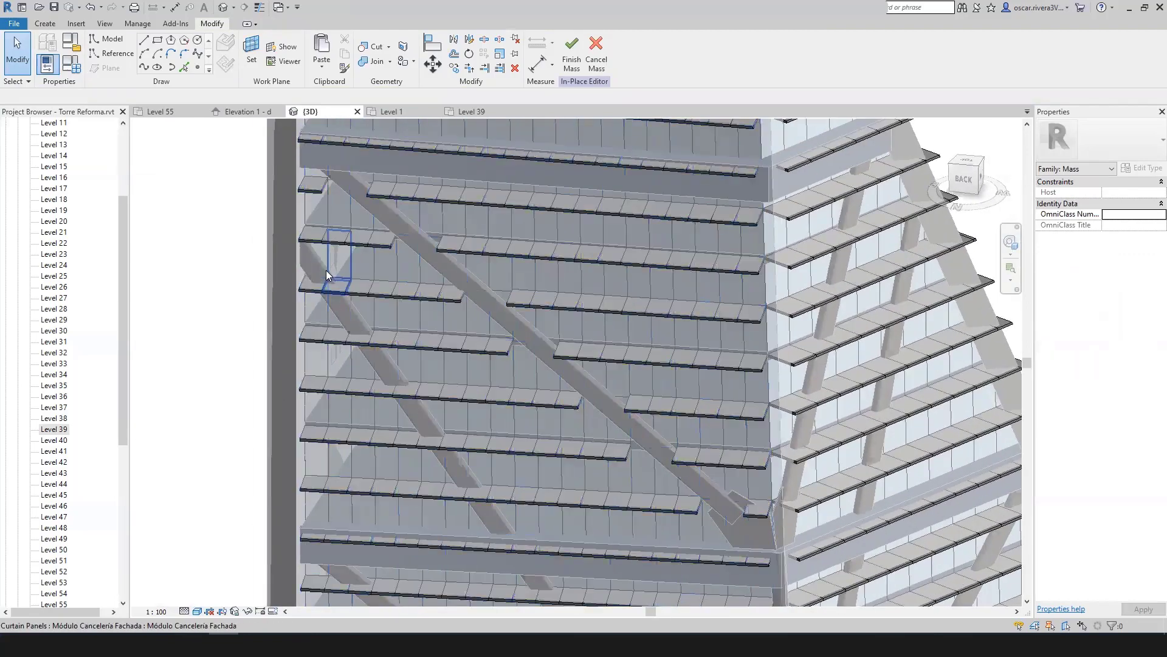
click(326, 269)
ctrl+click(339, 335)
ctrl+click(390, 389)
ctrl+click(425, 445)
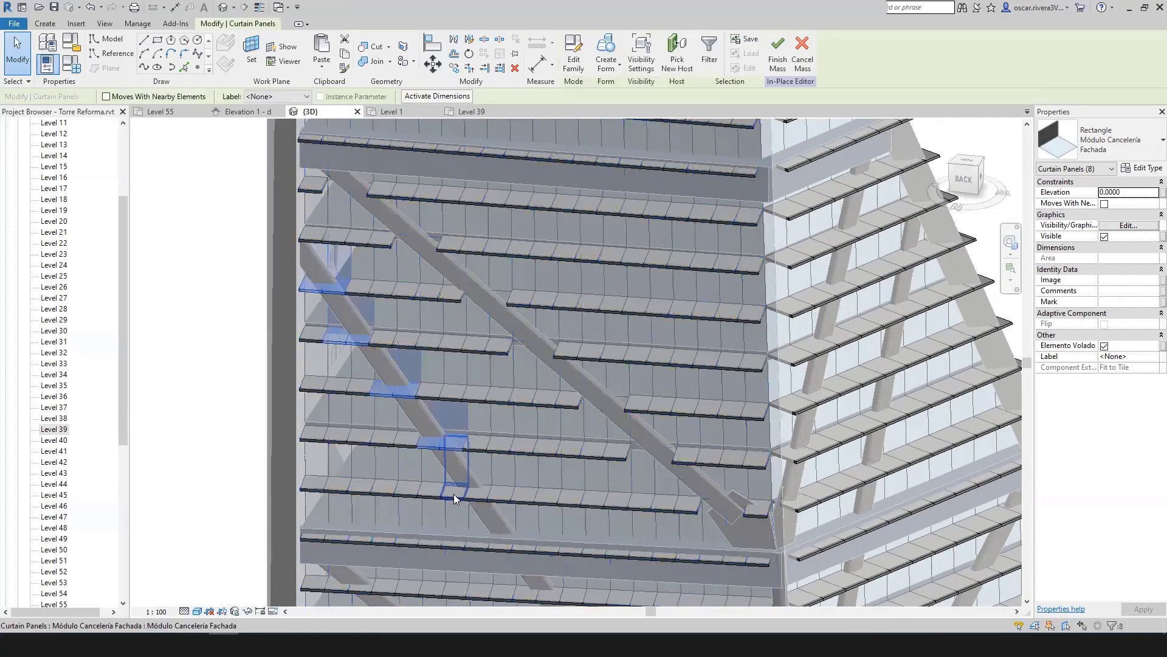
key(Escape)
shift+middle_drag(533, 438, 560, 298)
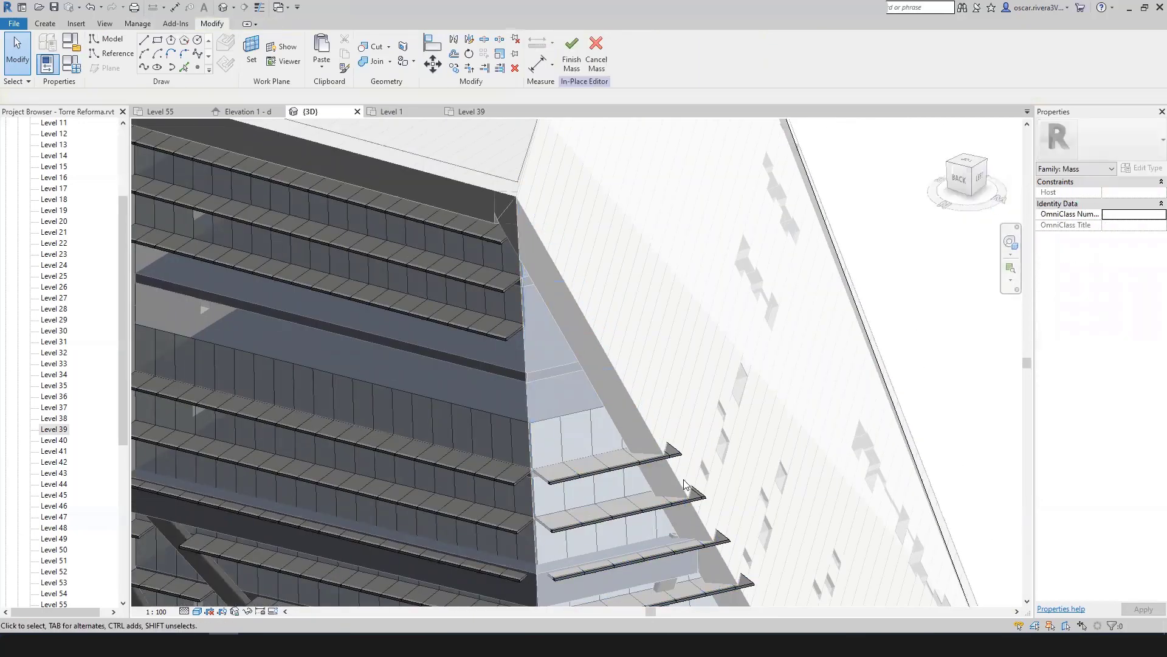
middle_drag(685, 484, 654, 425)
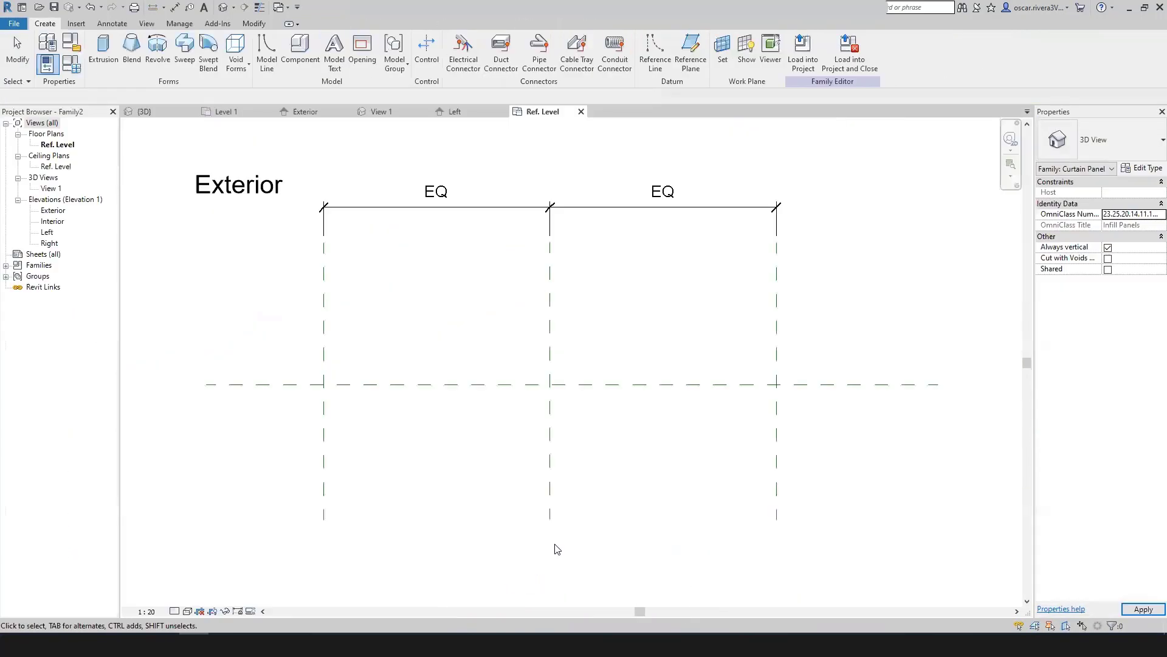
Step: Extrude the glass panel geometry in Family2 and save the panel family
click(106, 50)
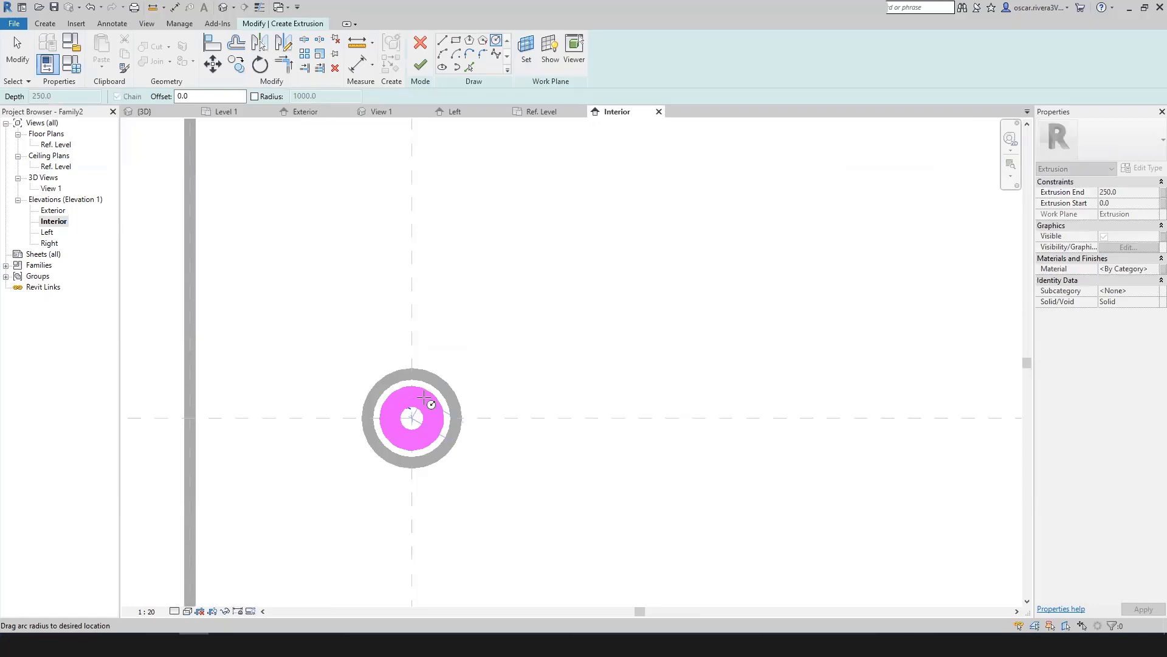
click(420, 64)
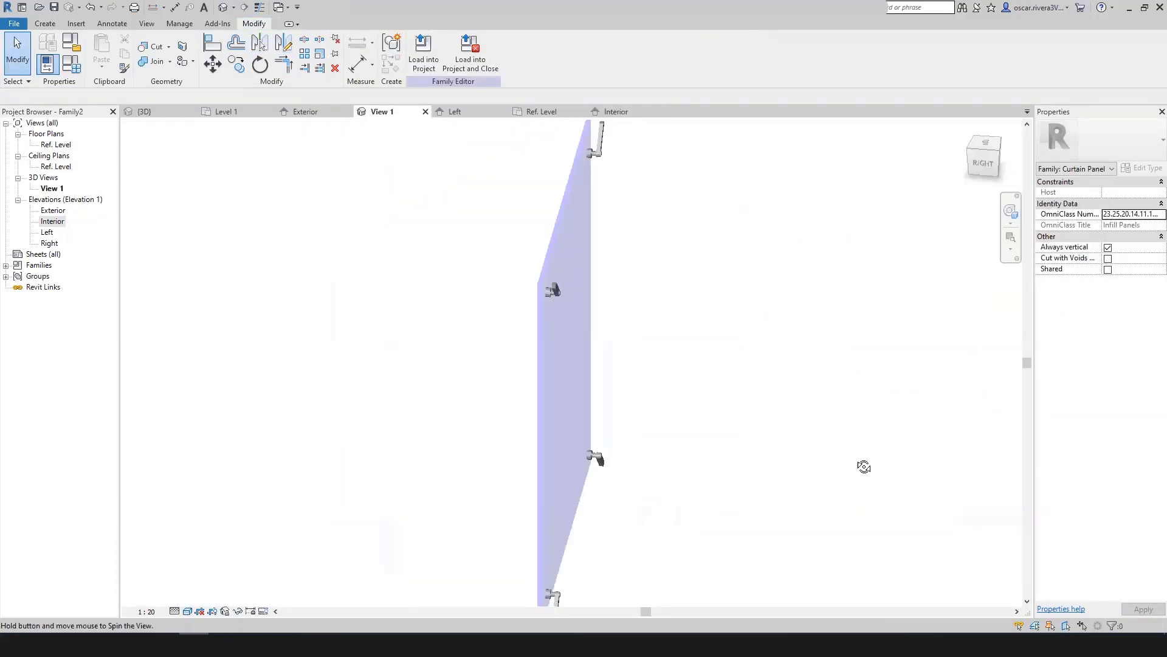
click(560, 322)
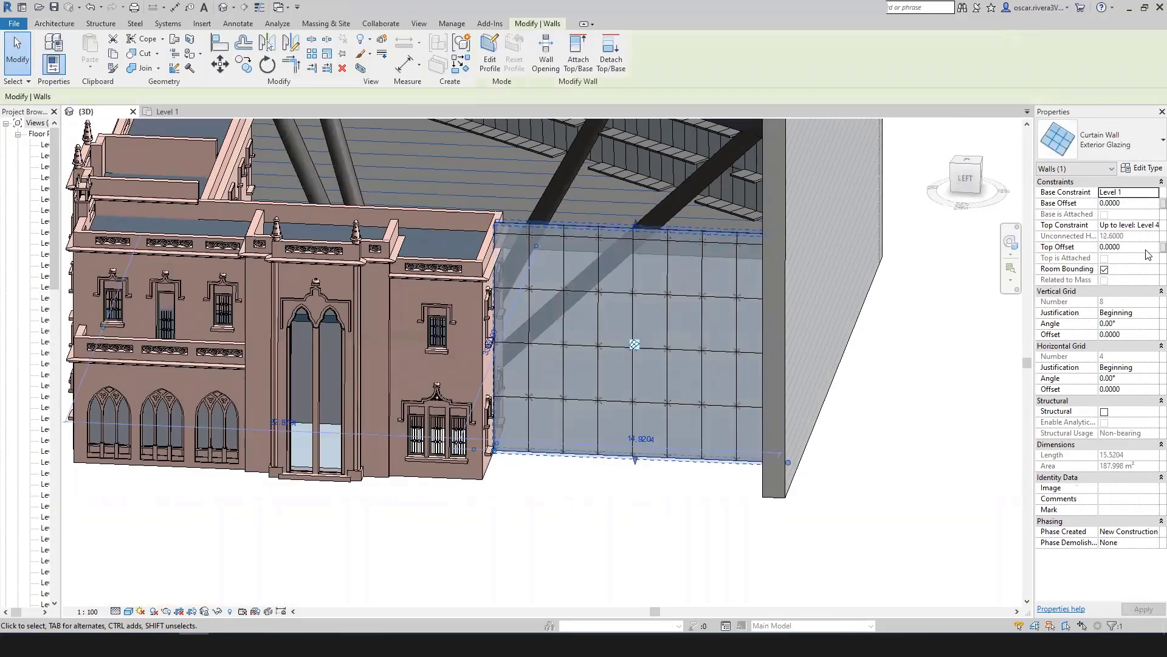
Step: Inspect the glazed wall from several angles and confirm the roof mass edge length
shift+middle_drag(584, 365, 621, 436)
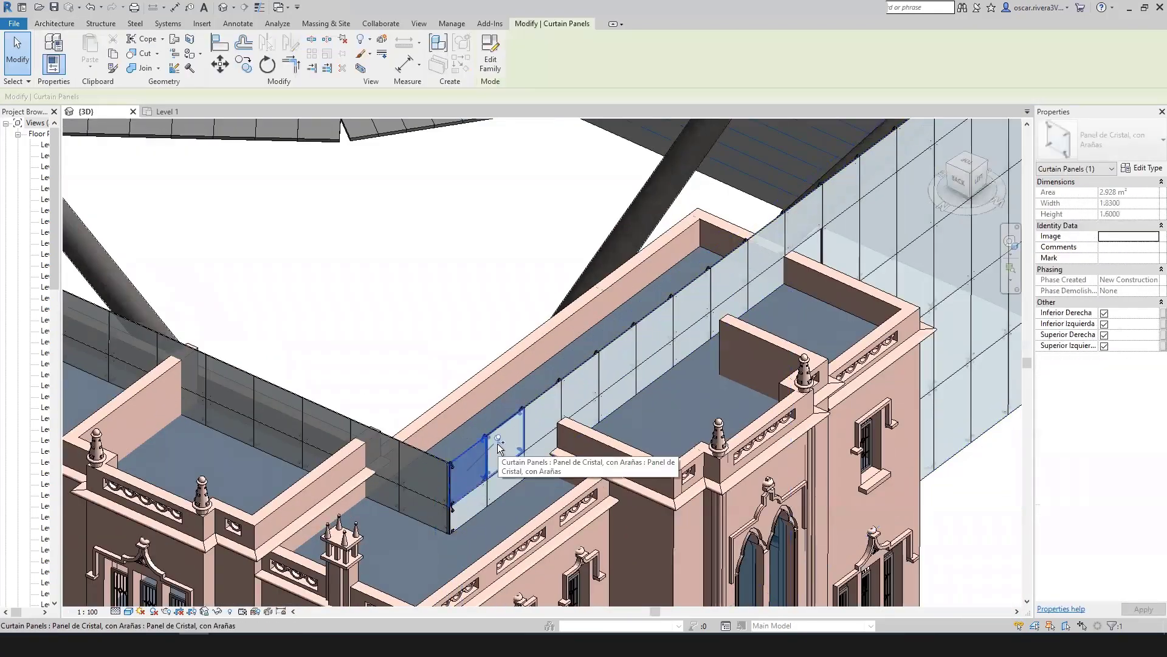
shift+middle_drag(804, 229, 643, 118)
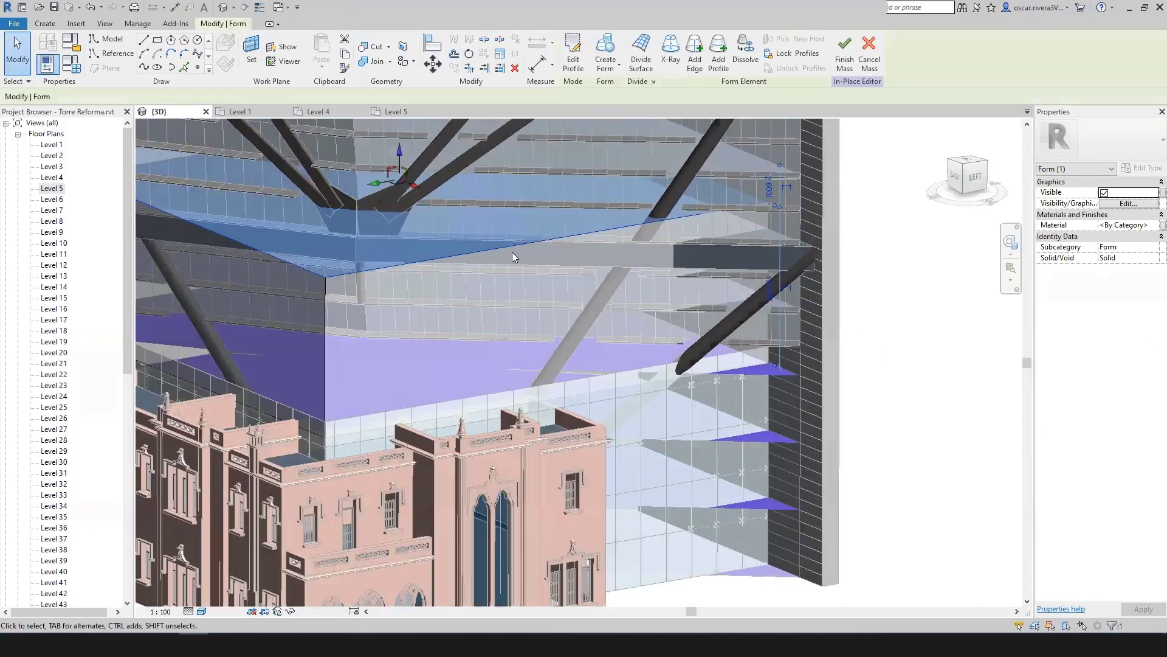
key(Return)
shift+middle_drag(826, 309, 612, 383)
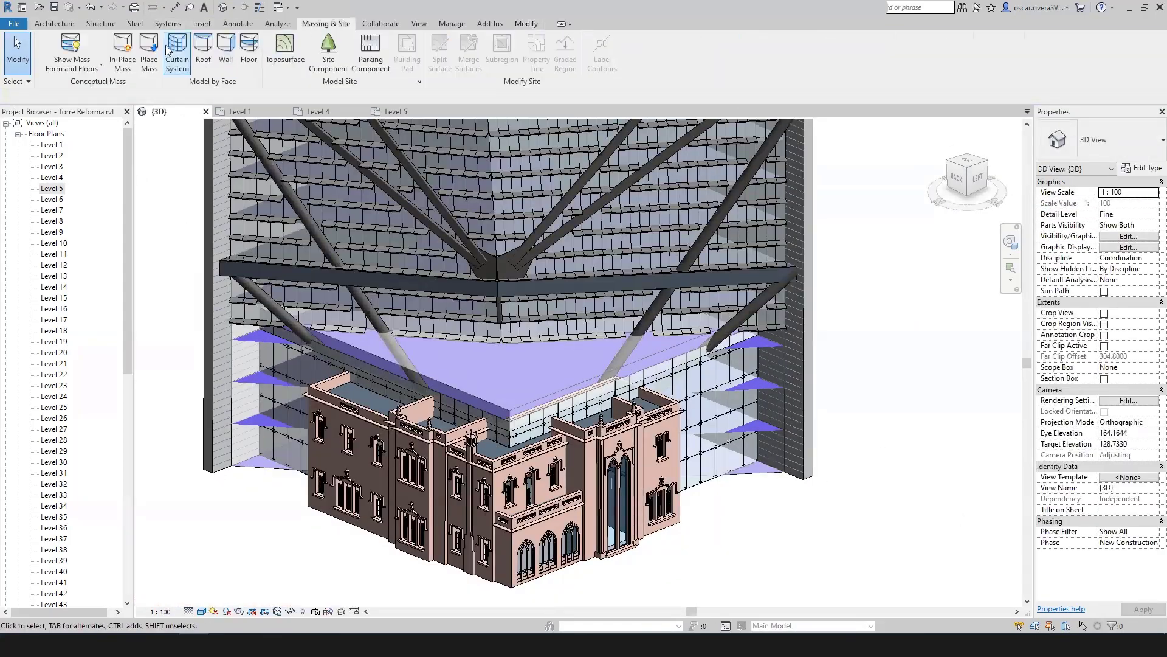
Step: Place a 45° gridded curtain system on the roof mass face
click(167, 52)
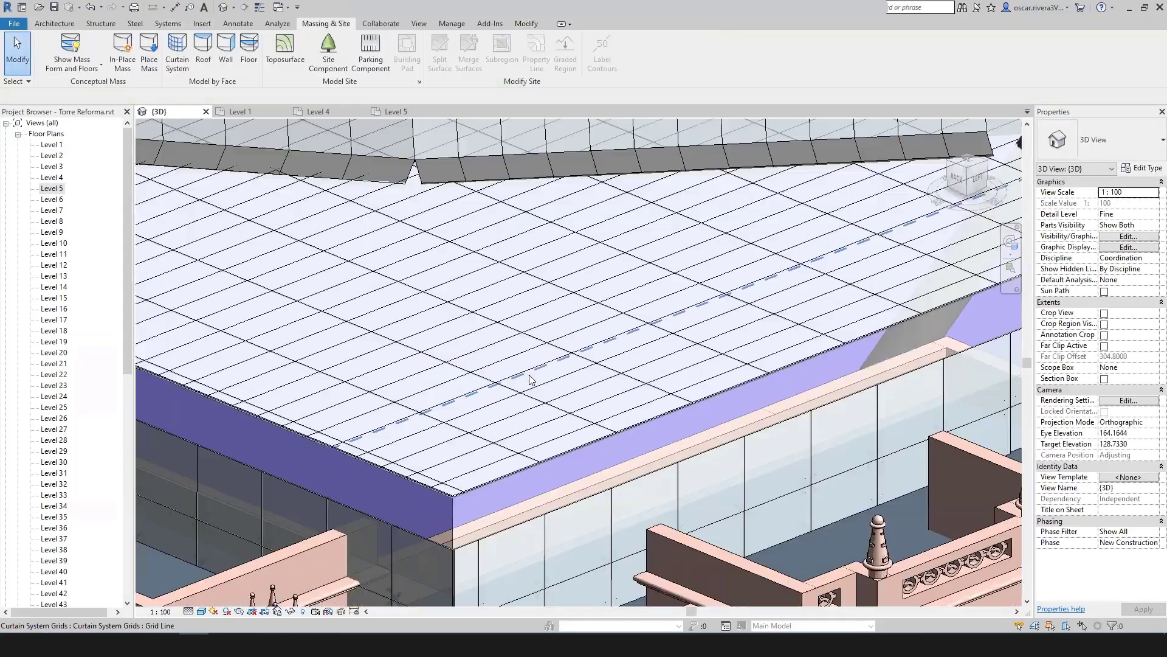
click(529, 381)
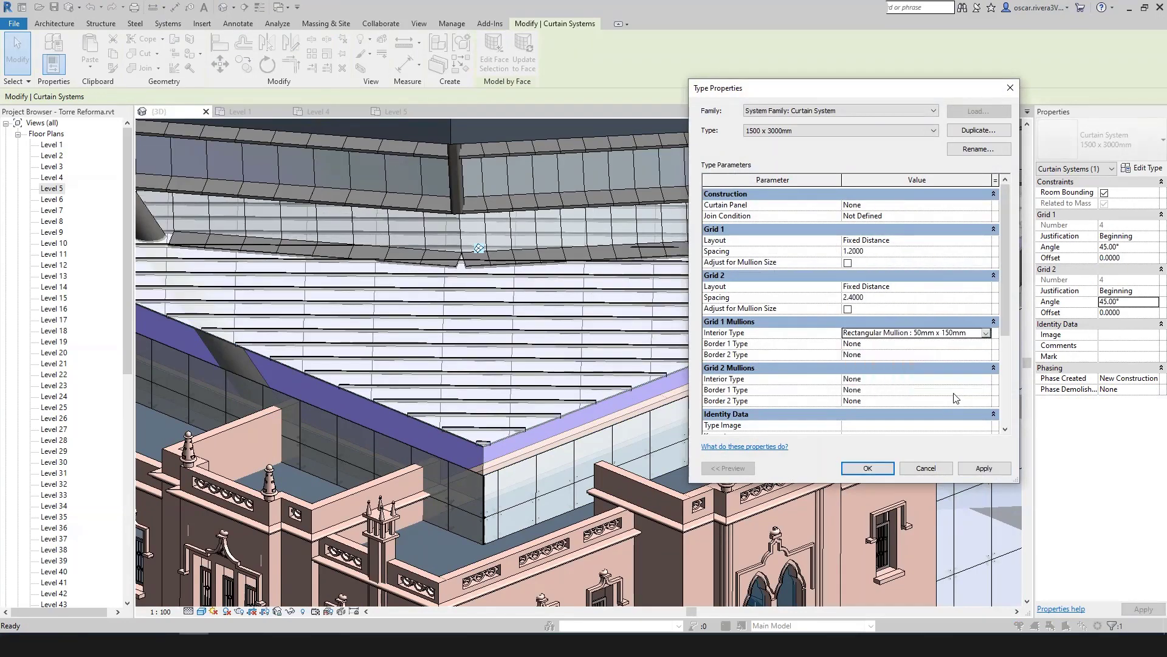
click(881, 470)
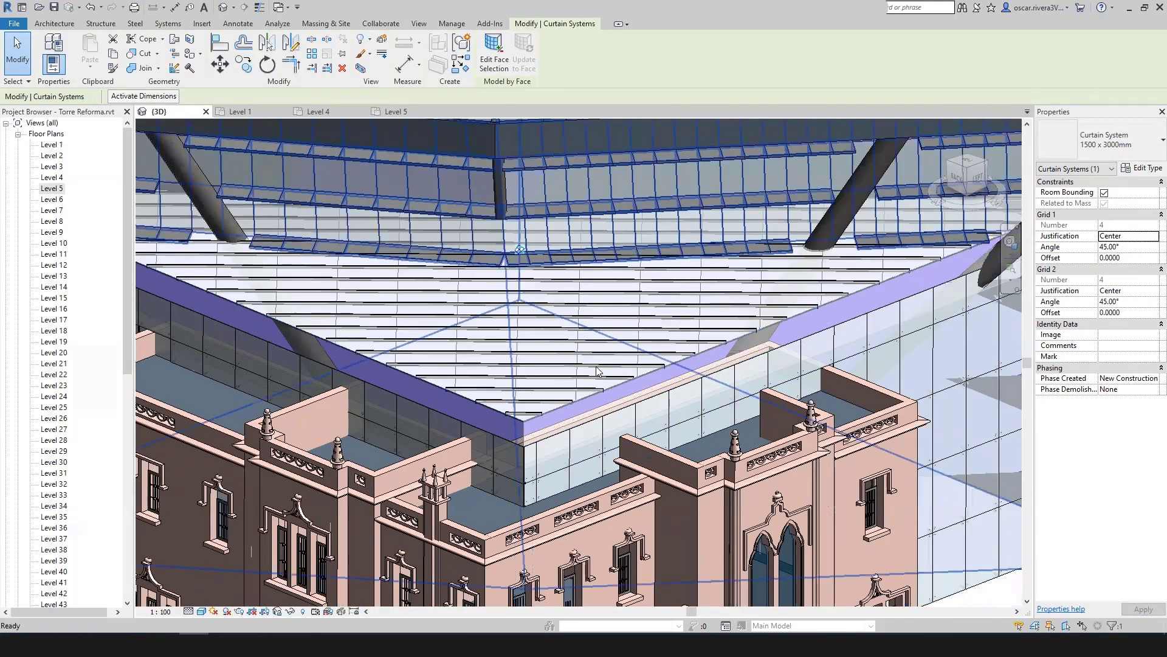
scroll(616, 584, up, 3)
scroll(795, 472, up, 4)
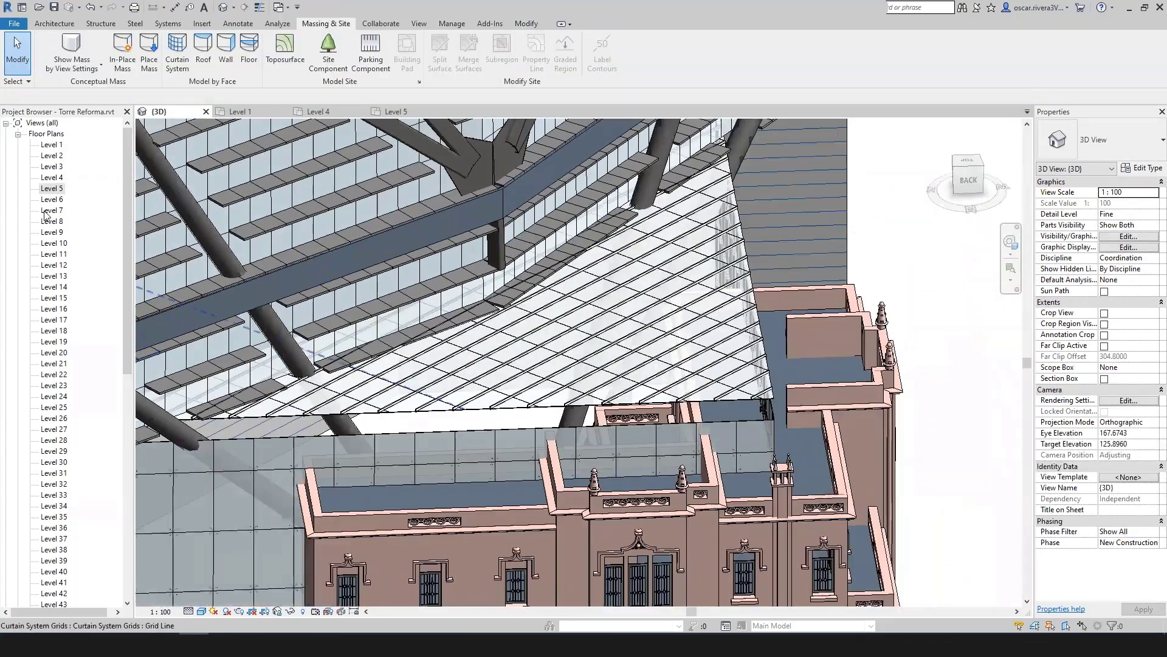
Step: Set a new width for the 50mm x 150mm 2 mullion type
double_click(34, 456)
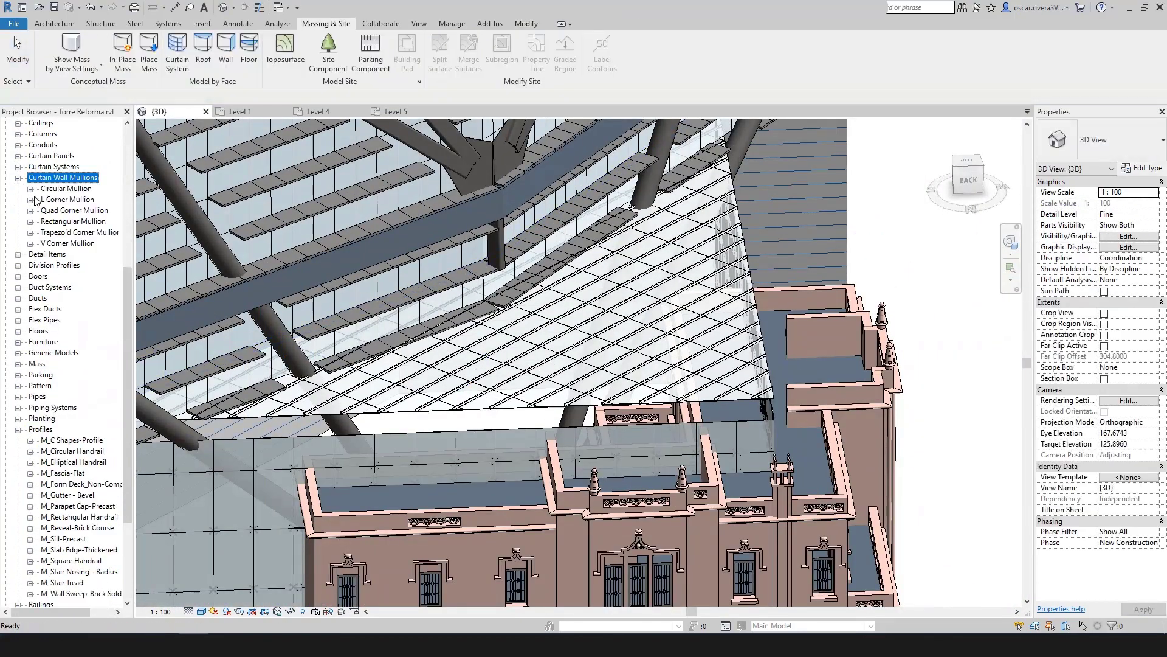
click(112, 265)
double_click(112, 265)
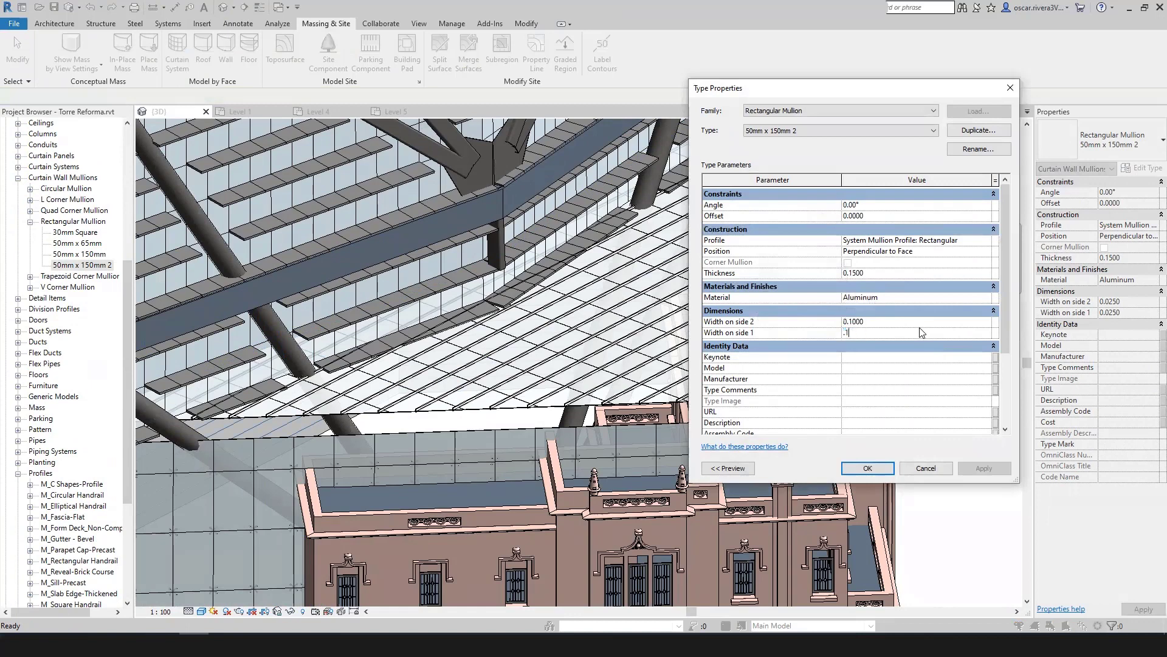
key(Return)
Step: Add mullions along Grid 2 of the roof curtain system with steel material
click(614, 380)
scroll(620, 394, up, 2)
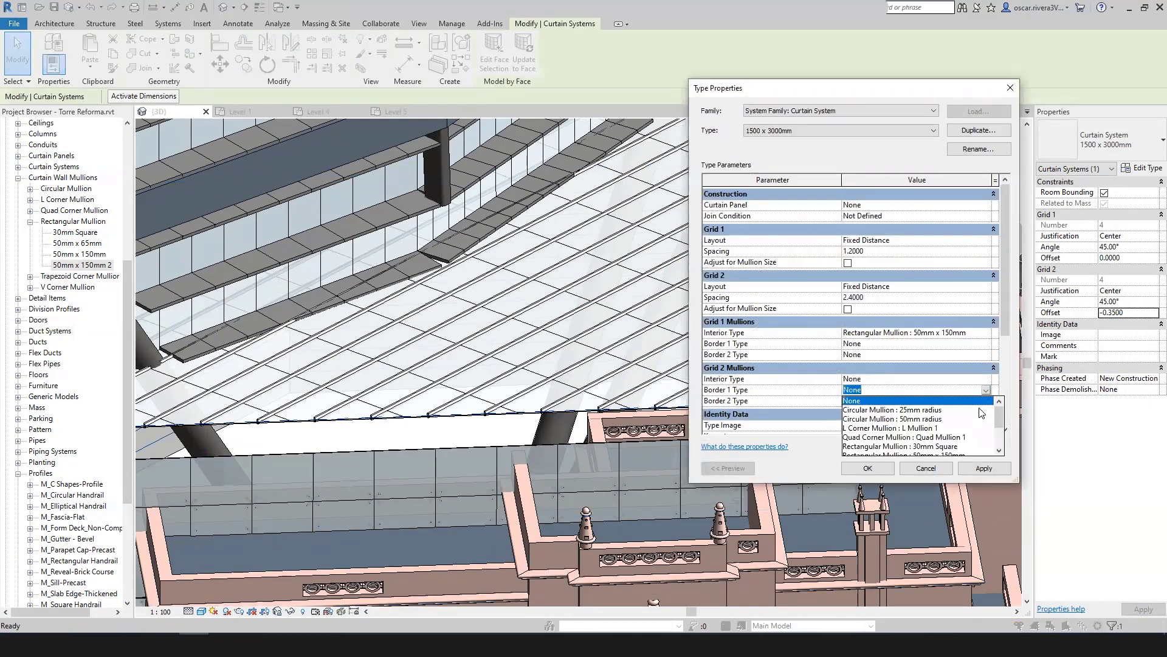
click(984, 468)
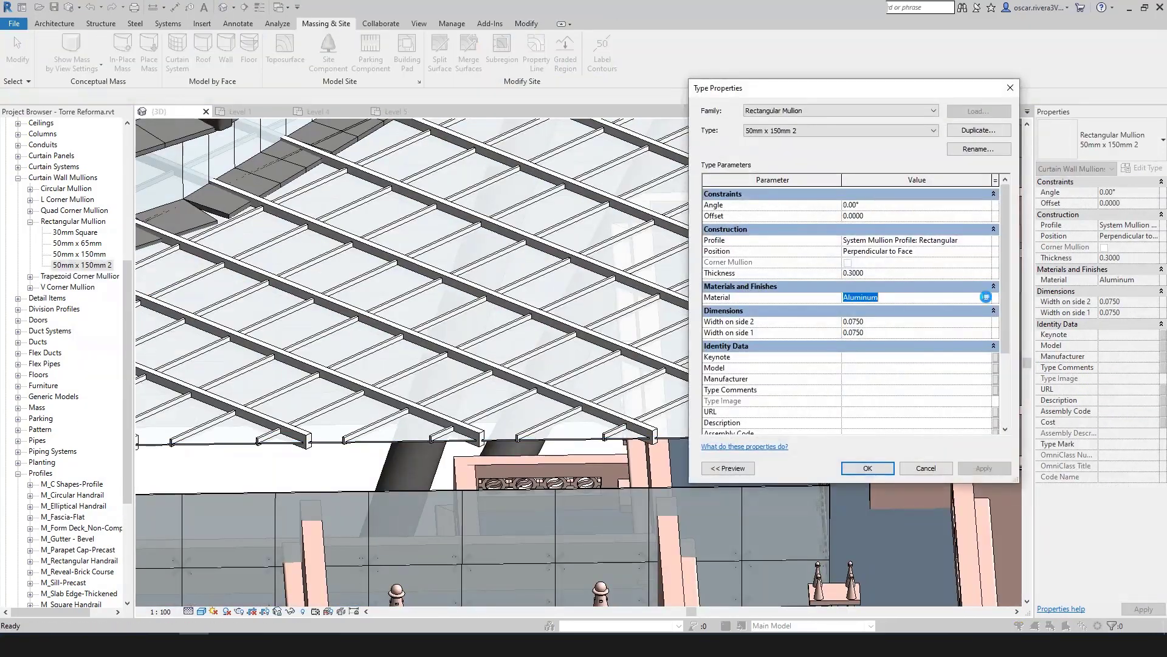
click(986, 297)
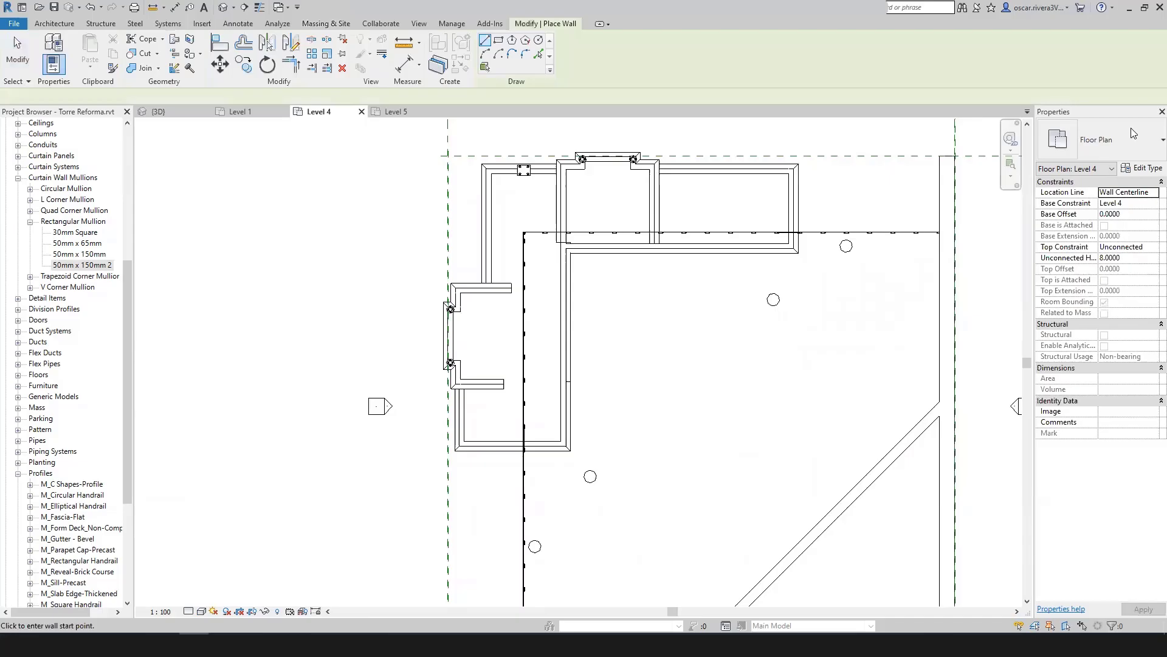
click(1100, 140)
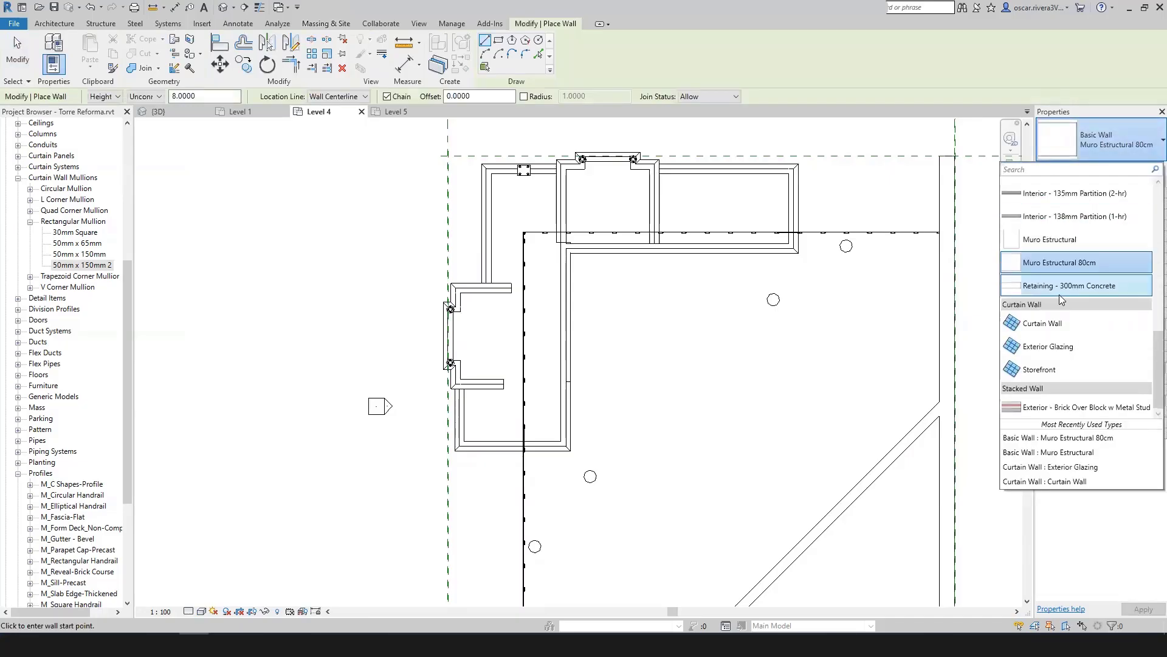